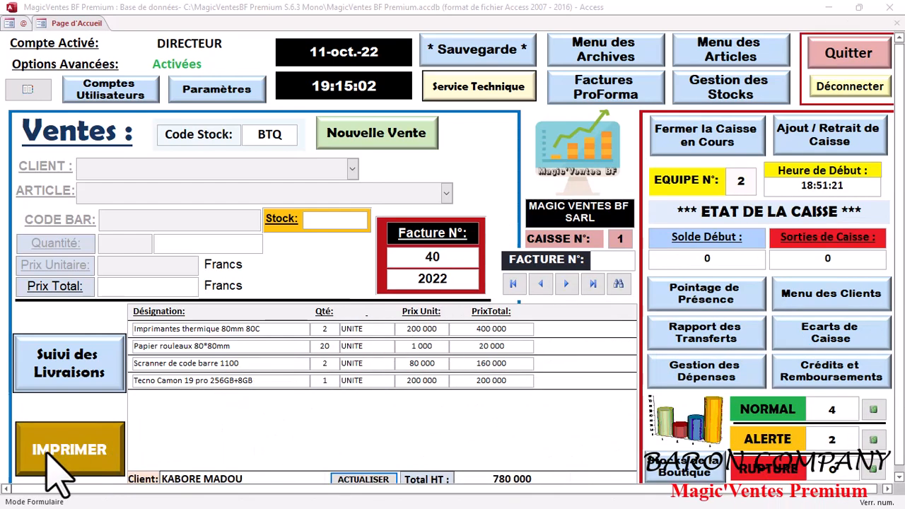
- Open the IMPRIMER invoice-format choices for sale 40/2022 from the Page d'Accueil
{"action": "left_click", "coordinate": [50, 452]}
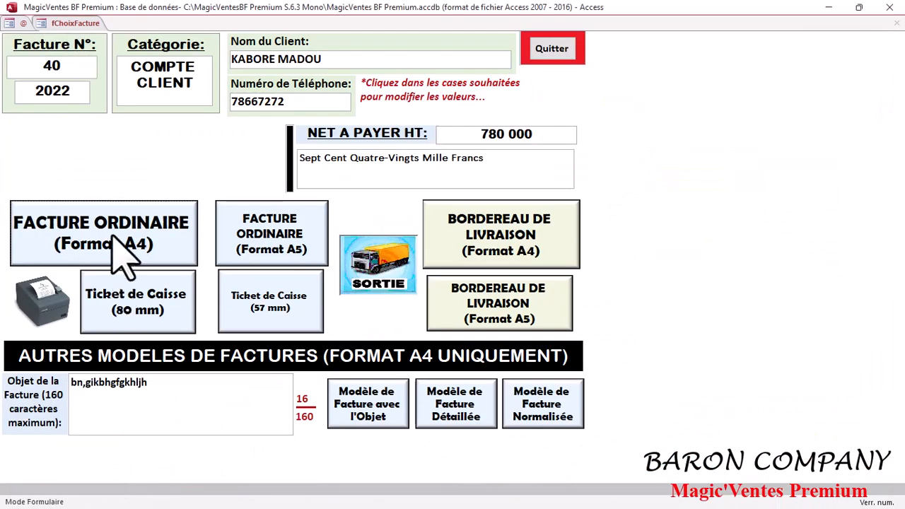
{"action": "left_click", "coordinate": [113, 244]}
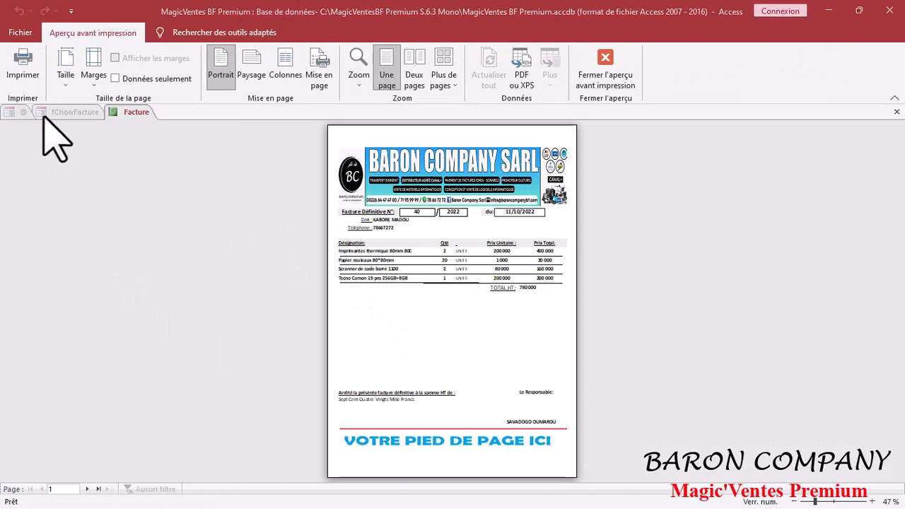
{"action": "left_click", "coordinate": [467, 350]}
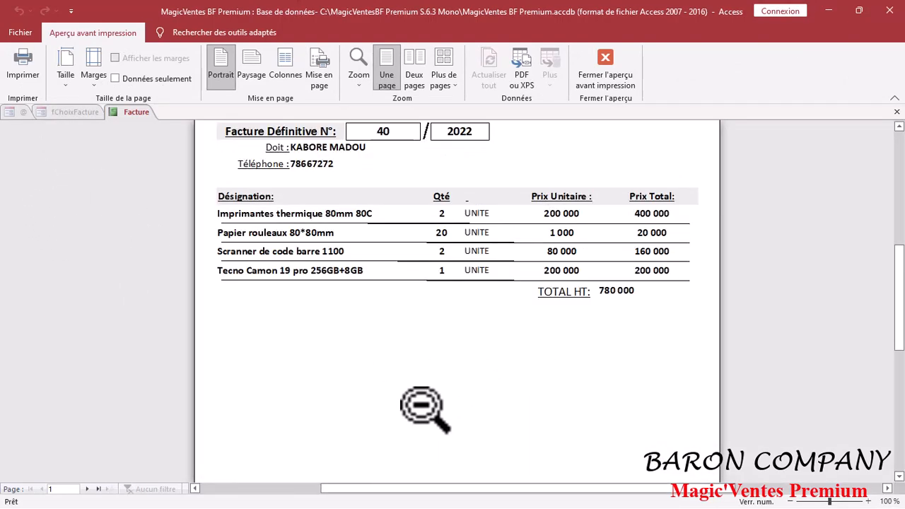
{"action": "scroll", "coordinate": [424, 409], "scroll_direction": "up", "scroll_amount": 3}
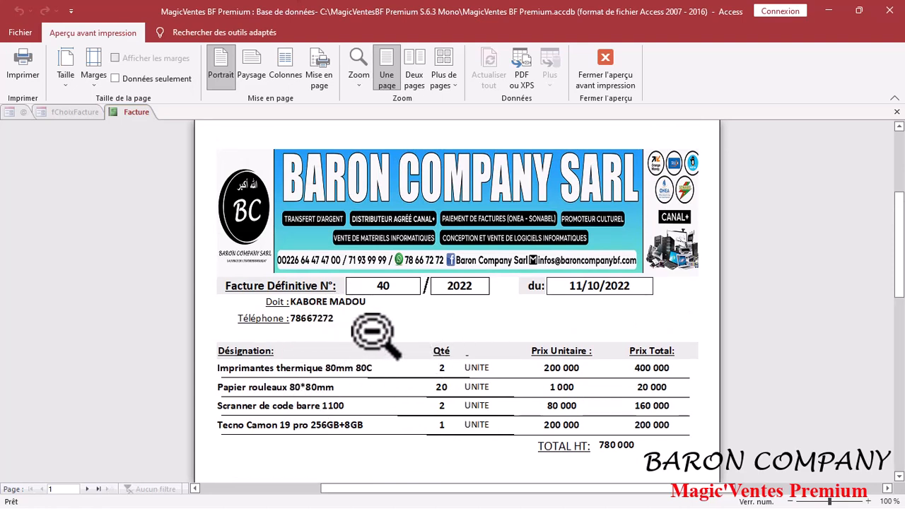
{"action": "scroll", "coordinate": [379, 428], "scroll_direction": "down", "scroll_amount": 3}
{"action": "scroll", "coordinate": [378, 428], "scroll_direction": "up", "scroll_amount": 3}
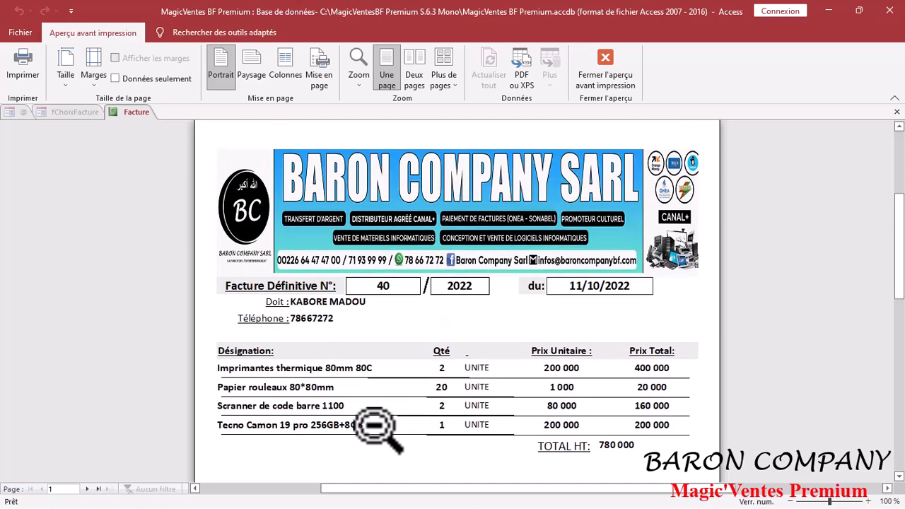
{"action": "scroll", "coordinate": [378, 428], "scroll_direction": "down", "scroll_amount": 7}
{"action": "scroll", "coordinate": [379, 428], "scroll_direction": "down", "scroll_amount": 3}
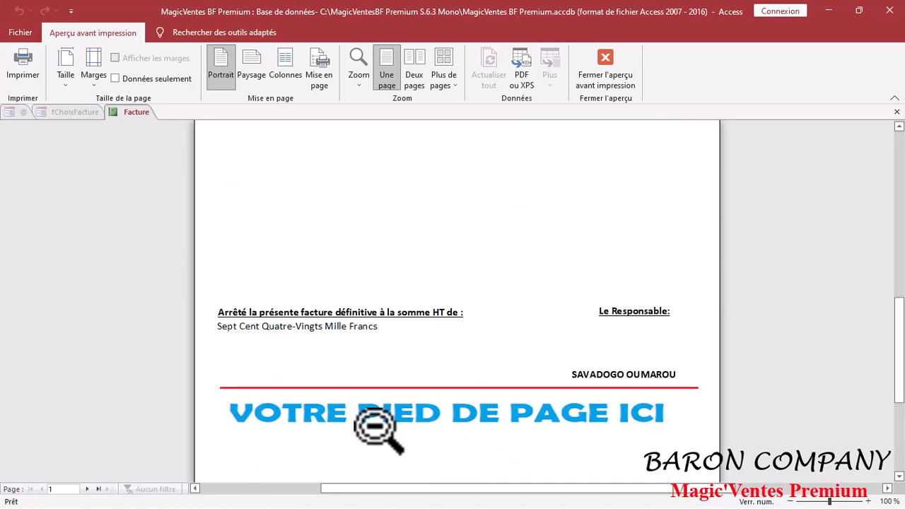
{"action": "scroll", "coordinate": [379, 428], "scroll_direction": "up", "scroll_amount": 10}
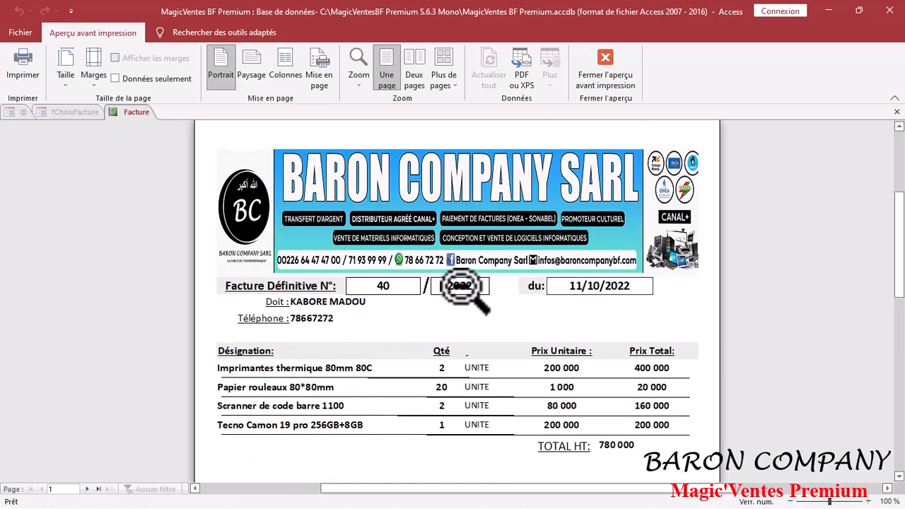
{"action": "left_click", "coordinate": [605, 74]}
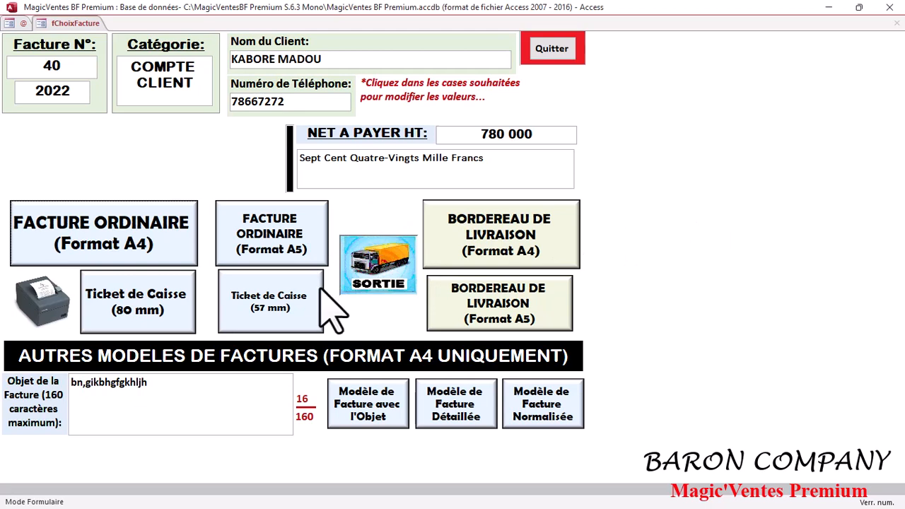
- Clear the Objet de la Facture text and quit to the Page d'Accueil
{"action": "left_click", "coordinate": [71, 386]}
{"action": "key", "text": "BackSpace"}
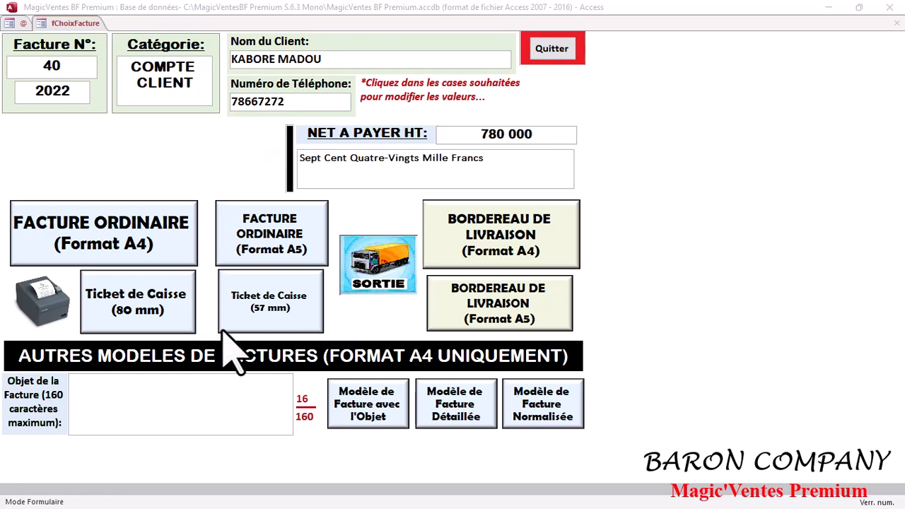
{"action": "left_click", "coordinate": [556, 48]}
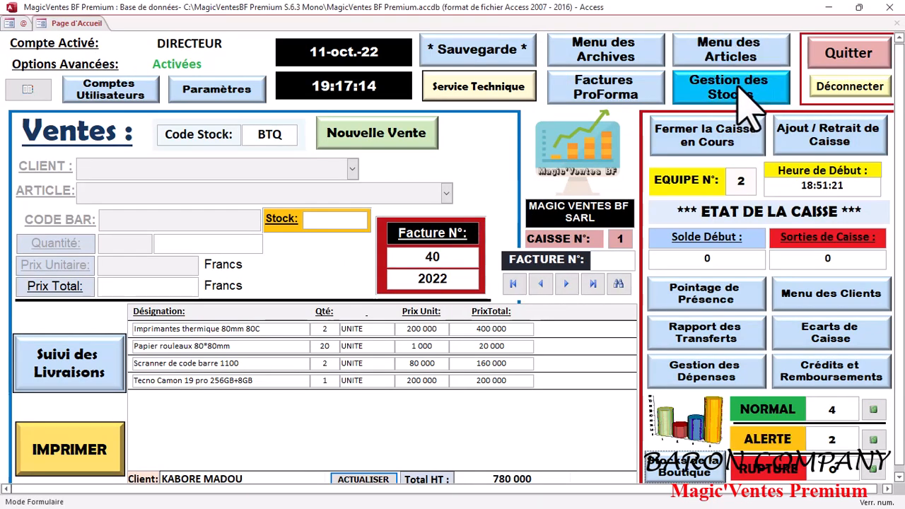
- Start a new article named Refrigerateur 100L in the article creation form
{"action": "left_click", "coordinate": [721, 56]}
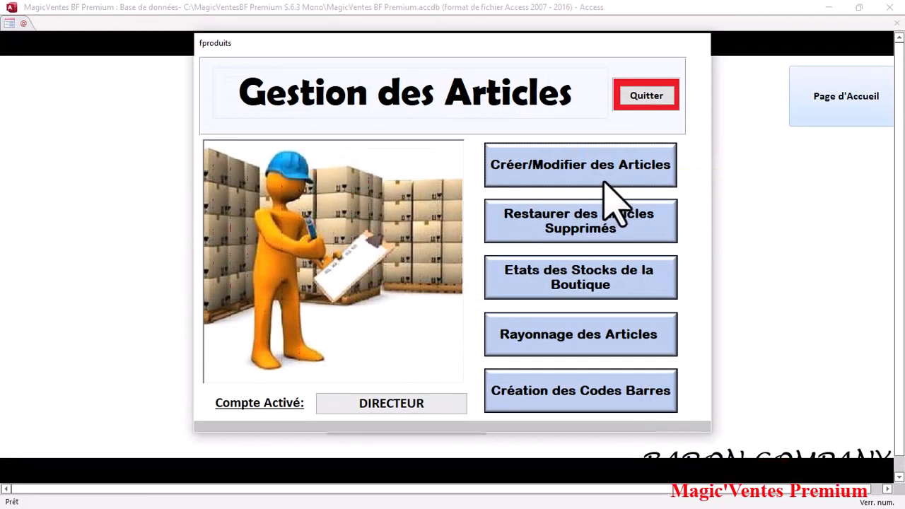
{"action": "left_click", "coordinate": [604, 183]}
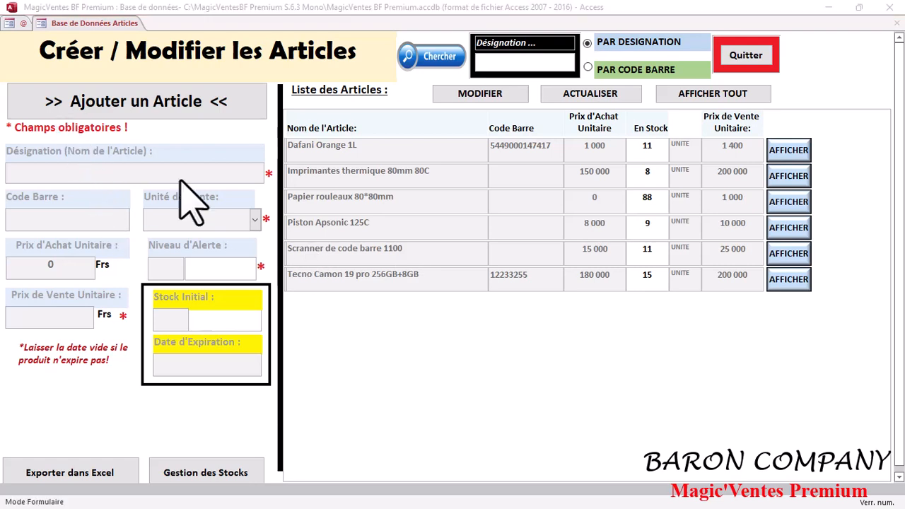
{"action": "left_click", "coordinate": [212, 114]}
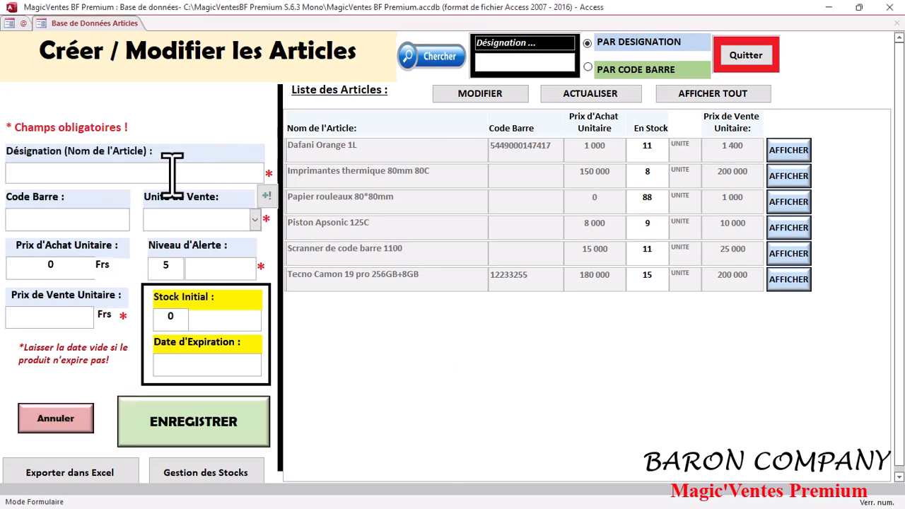
{"action": "type", "text": "R"}
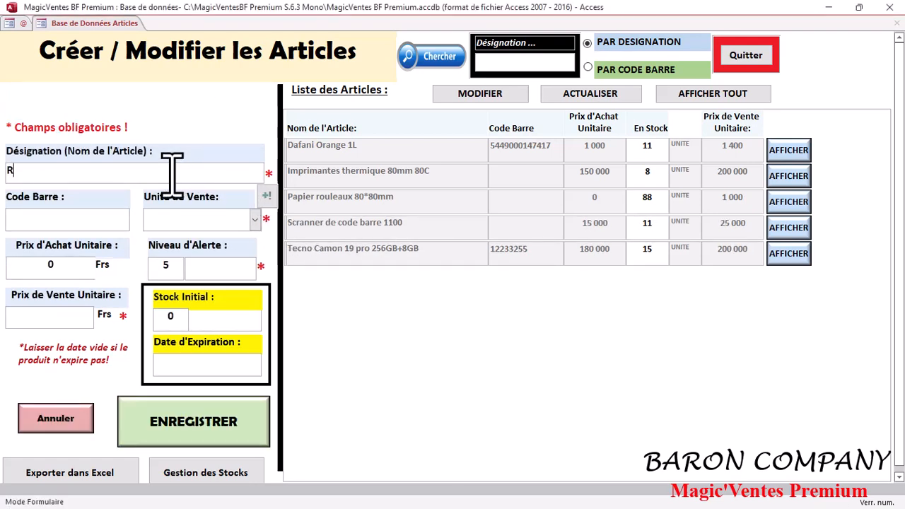
{"action": "type", "text": "éfrigerateur"}
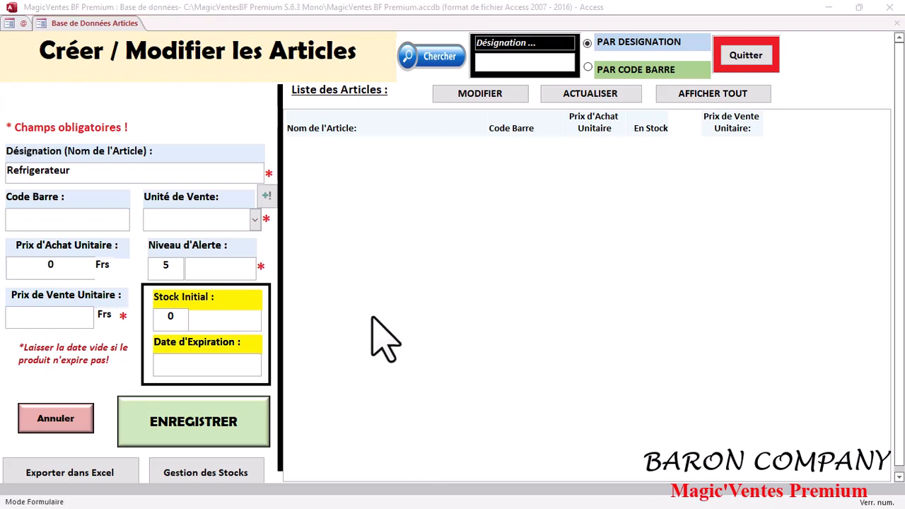
{"action": "left_click", "coordinate": [61, 173]}
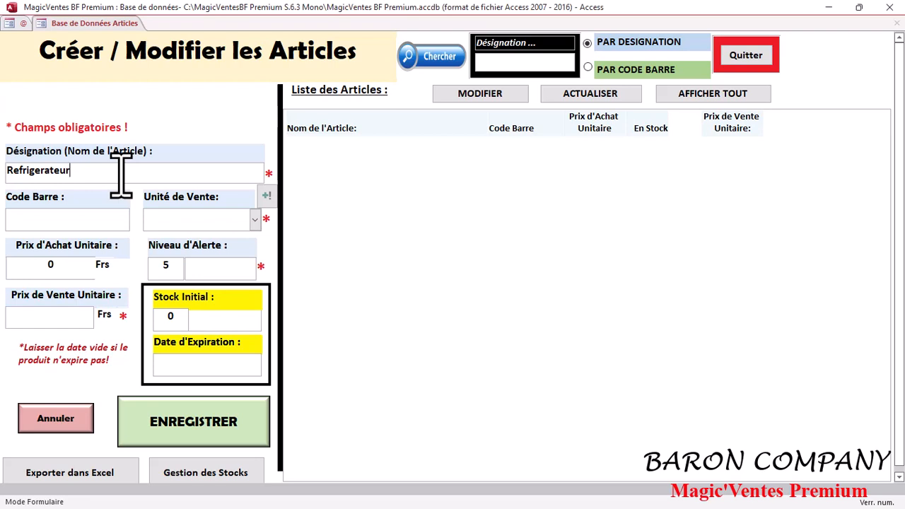
- Set the article's sales unit to UNITE, price 150 000 and initial stock 6
{"action": "left_click", "coordinate": [254, 219]}
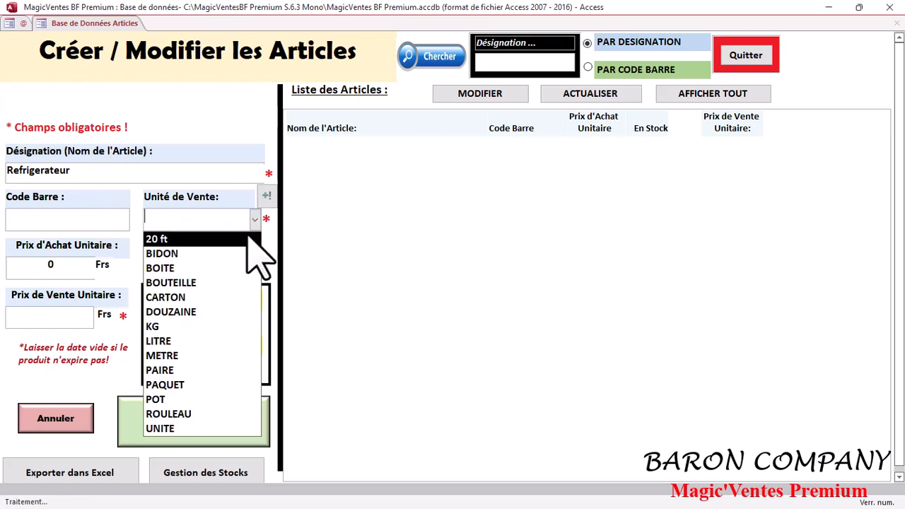
{"action": "left_click", "coordinate": [169, 171]}
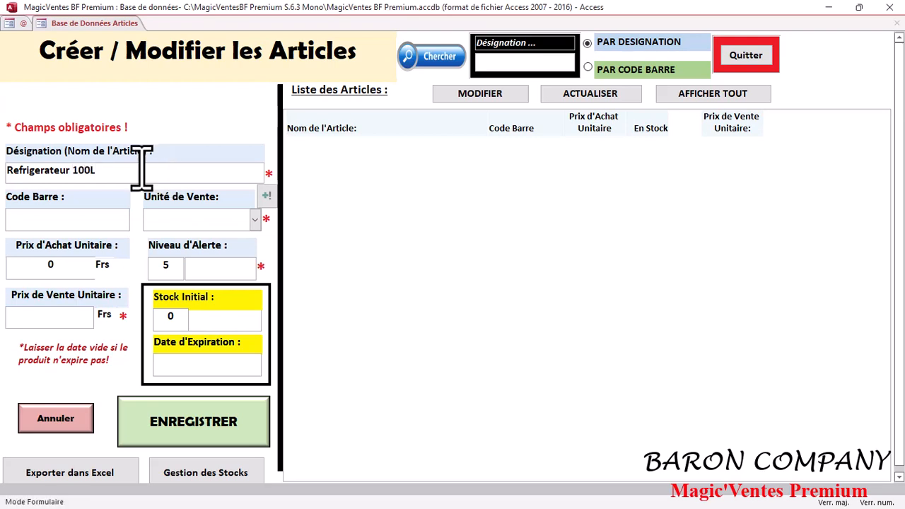
{"action": "left_click", "coordinate": [255, 220]}
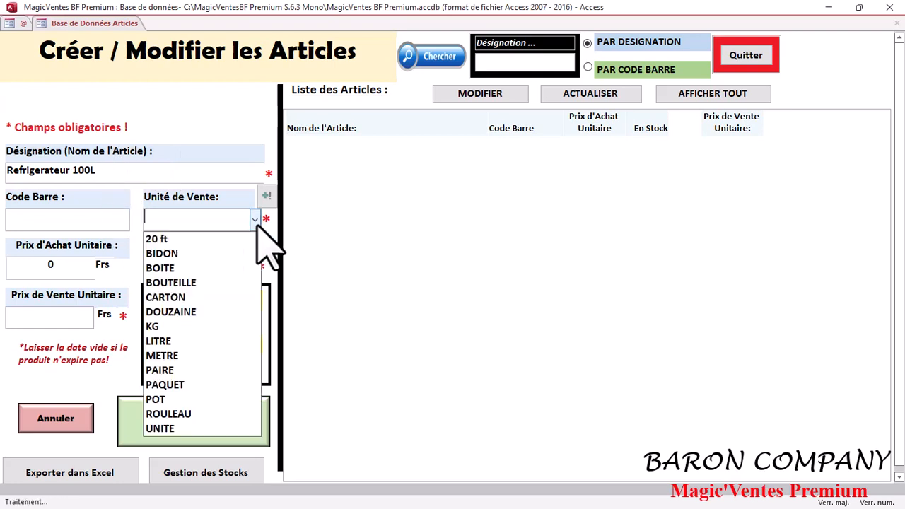
{"action": "left_click", "coordinate": [170, 430]}
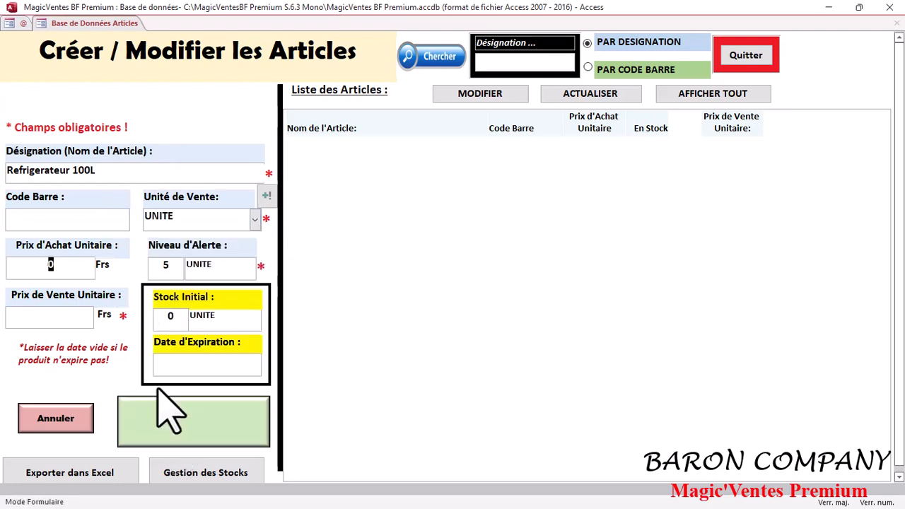
{"action": "left_click", "coordinate": [67, 315]}
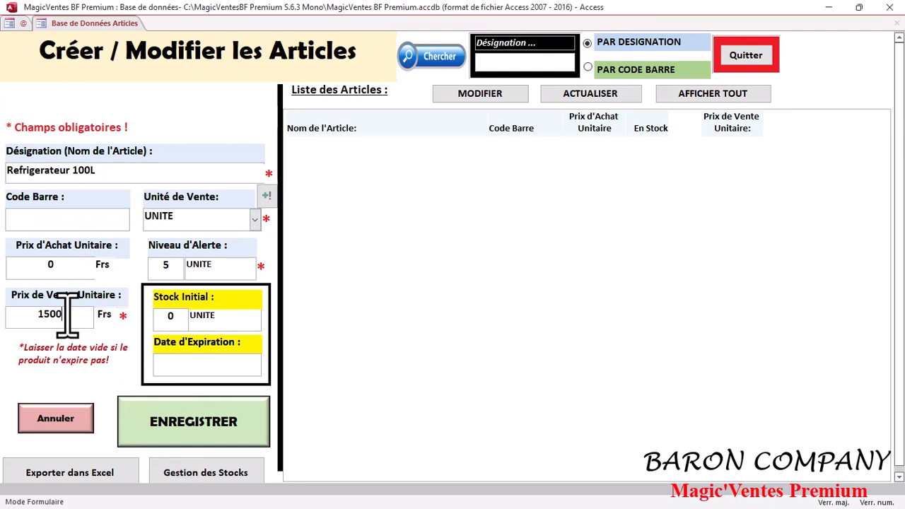
{"action": "left_click", "coordinate": [180, 319]}
{"action": "type", "text": "5"}
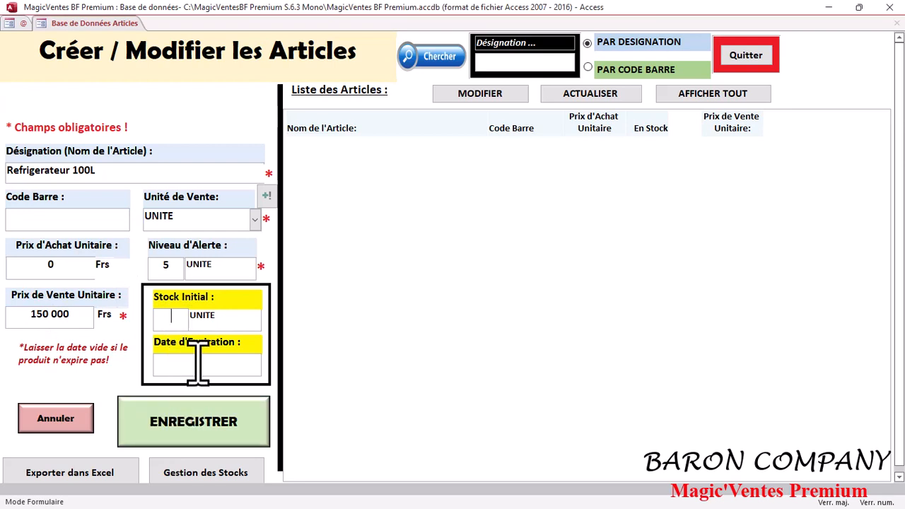
- Save and confirm the new Refrigerateur 100L article, then close the creation form
{"action": "left_click", "coordinate": [138, 428]}
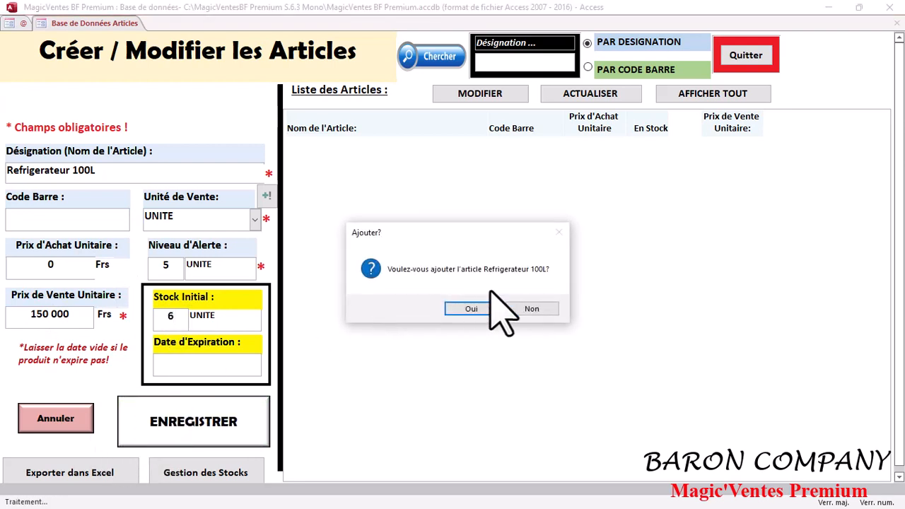
{"action": "left_click", "coordinate": [473, 309]}
{"action": "left_click", "coordinate": [585, 308]}
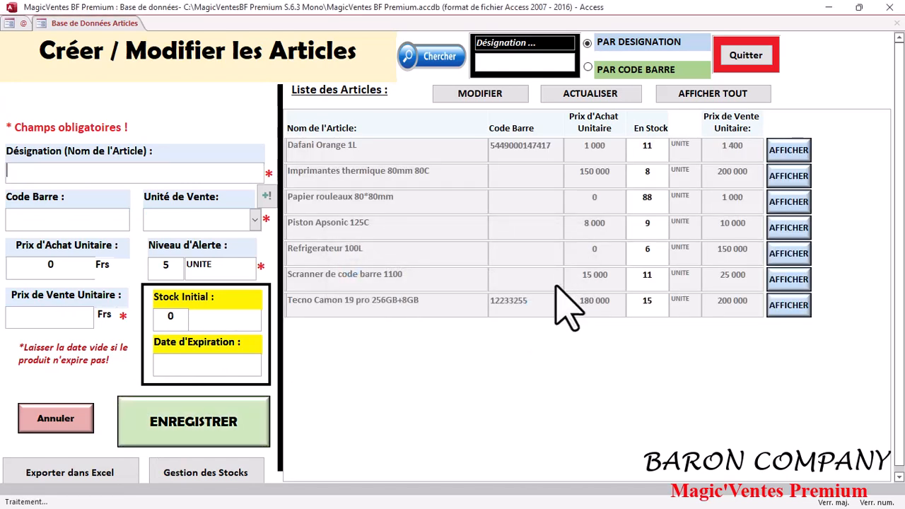
{"action": "left_click", "coordinate": [760, 62]}
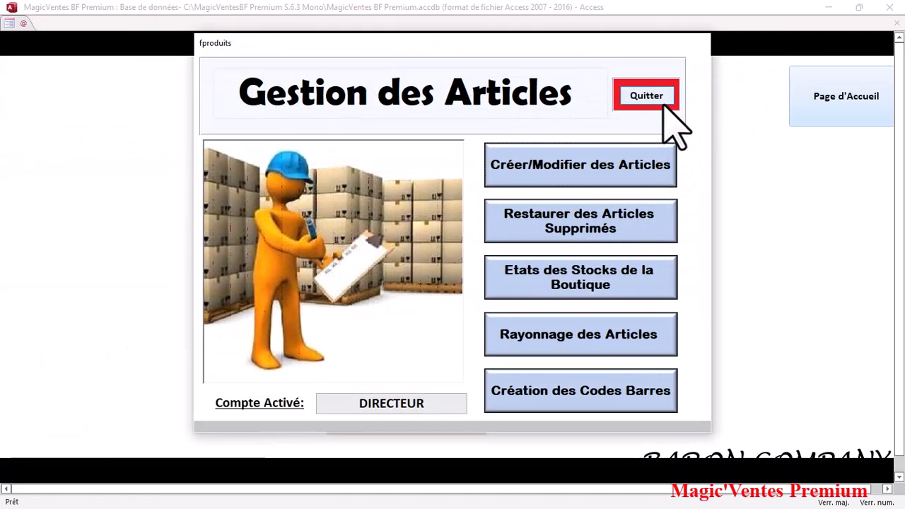
- Start new sale 41/2022 billed to a client account (COMPTE CLIENT)
{"action": "left_click", "coordinate": [659, 99]}
{"action": "left_click", "coordinate": [401, 139]}
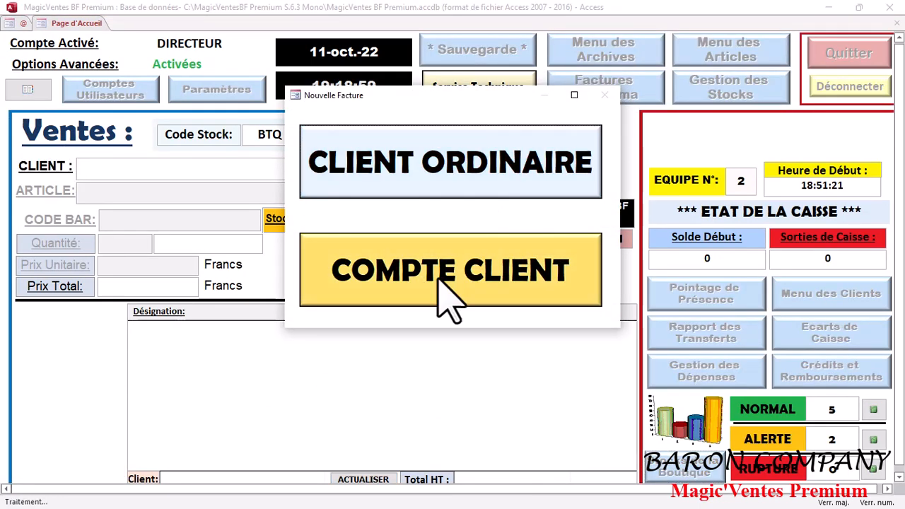
{"action": "left_click", "coordinate": [525, 177]}
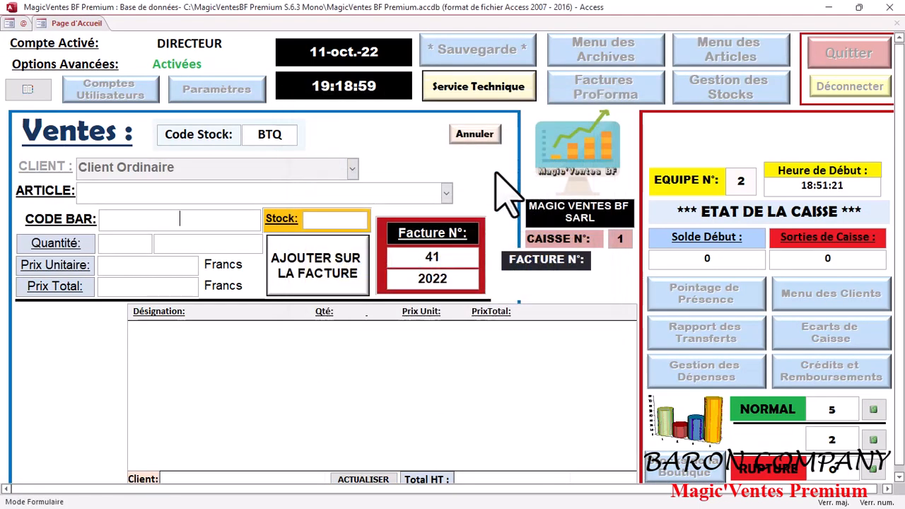
{"action": "left_click", "coordinate": [479, 139]}
{"action": "left_click", "coordinate": [403, 136]}
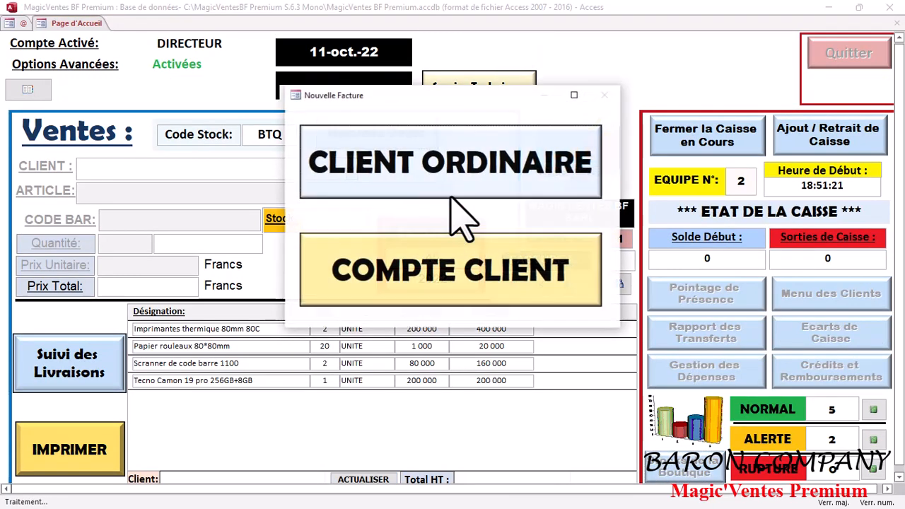
{"action": "left_click", "coordinate": [467, 280]}
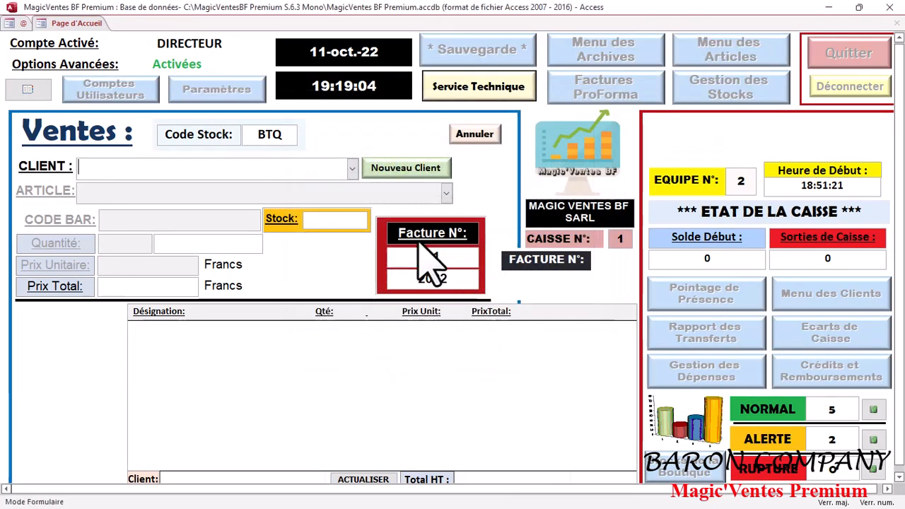
- Register new client MAGIC'VENTE SARL with its phone number in the directory
{"action": "left_click", "coordinate": [411, 174]}
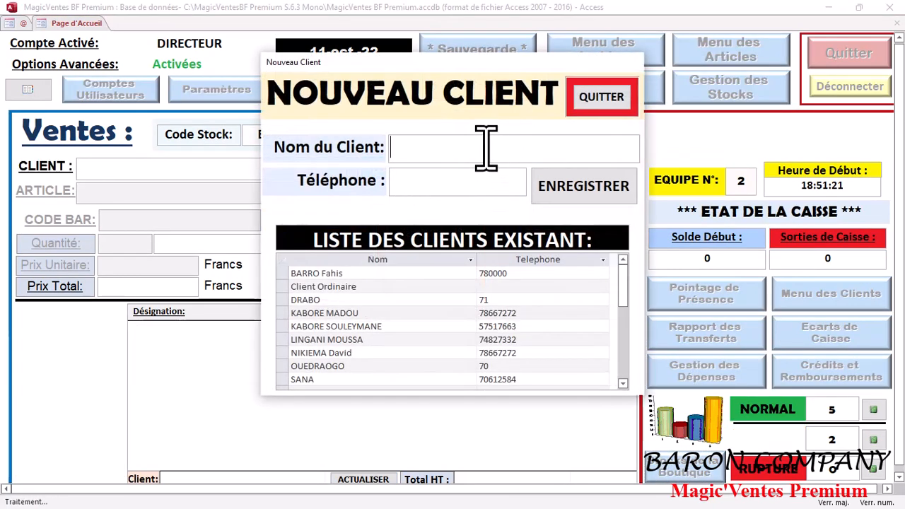
{"action": "type", "text": "M"}
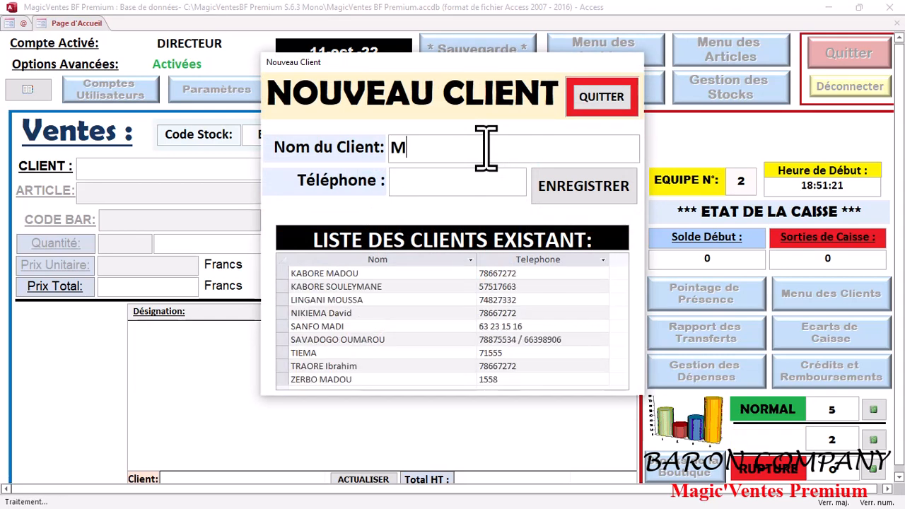
{"action": "type", "text": "AGI"}
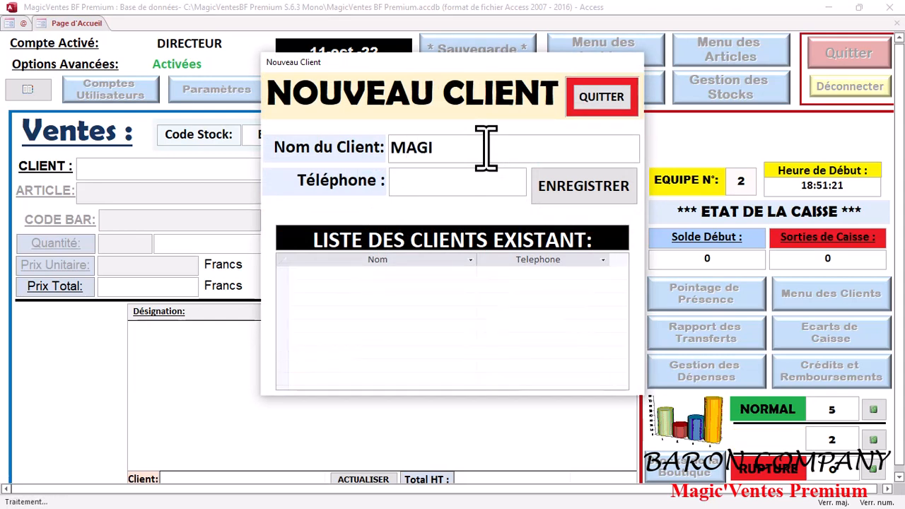
{"action": "type", "text": "C'VENTE SARL"}
{"action": "left_click", "coordinate": [490, 191]}
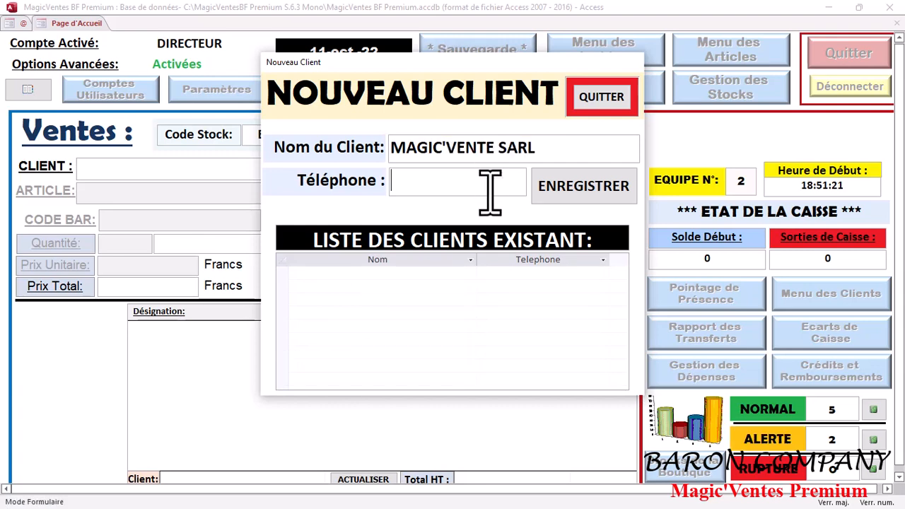
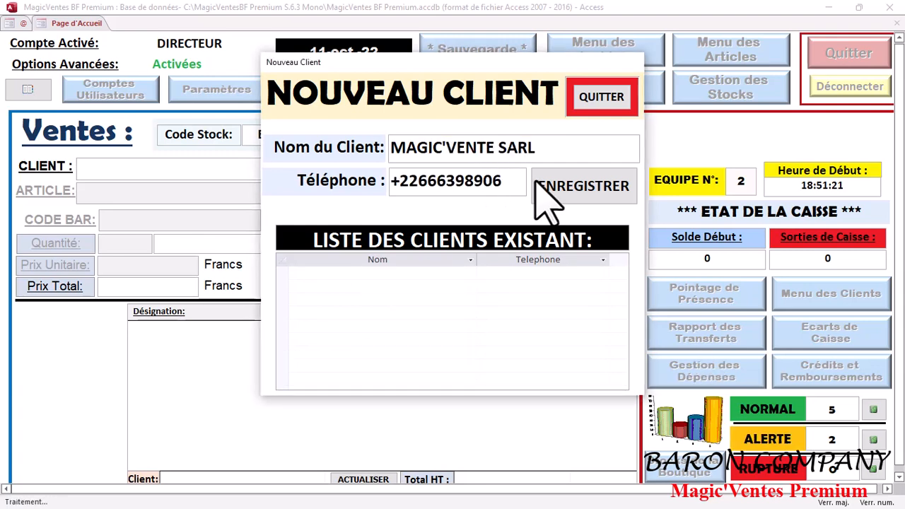
{"action": "left_click", "coordinate": [570, 194]}
{"action": "left_click", "coordinate": [491, 308]}
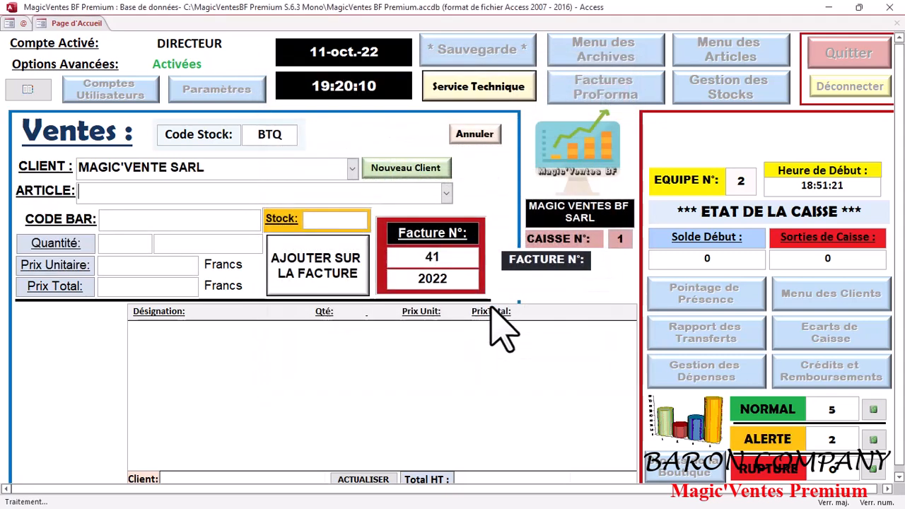
- Add one Refrigerateur 100L at 150 000 to the invoice
{"action": "left_click", "coordinate": [447, 192]}
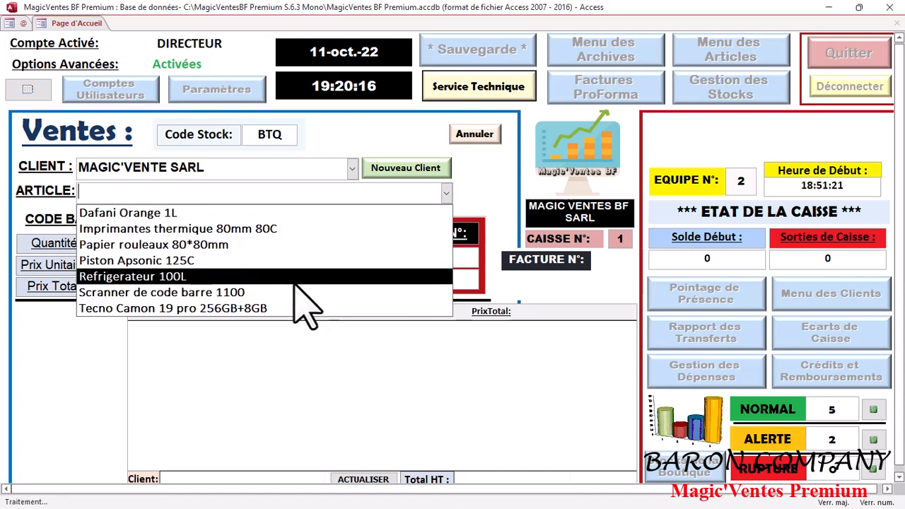
{"action": "left_click", "coordinate": [301, 276]}
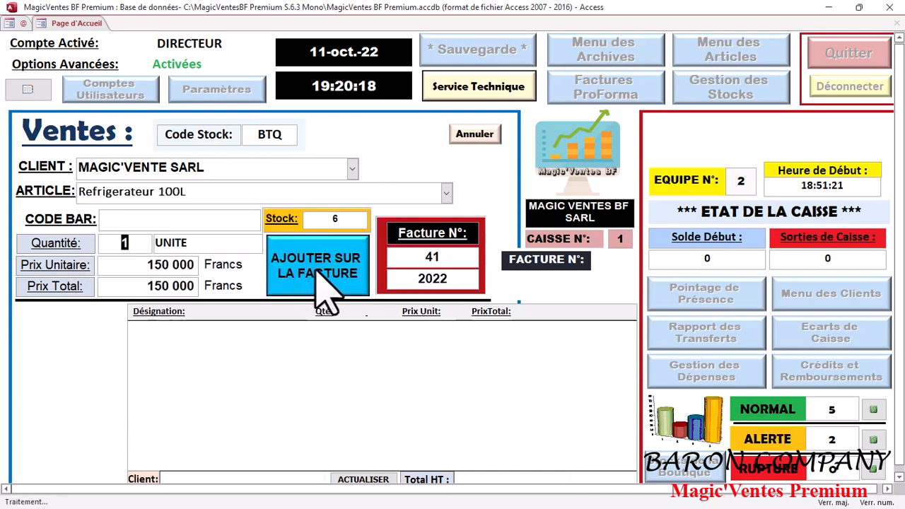
{"action": "left_click", "coordinate": [311, 270]}
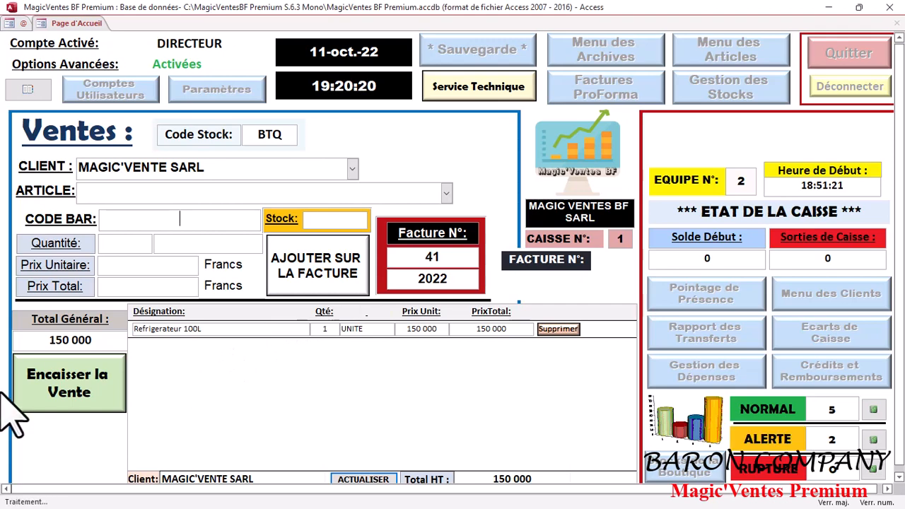
- Record the full cash payment for the invoice and schedule delivery for later
{"action": "left_click", "coordinate": [31, 394]}
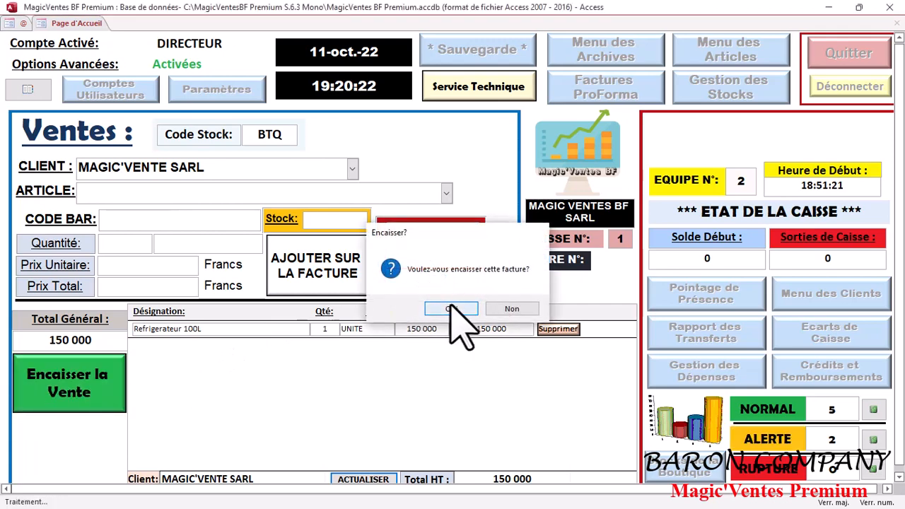
{"action": "left_click", "coordinate": [458, 309]}
{"action": "left_click", "coordinate": [366, 324]}
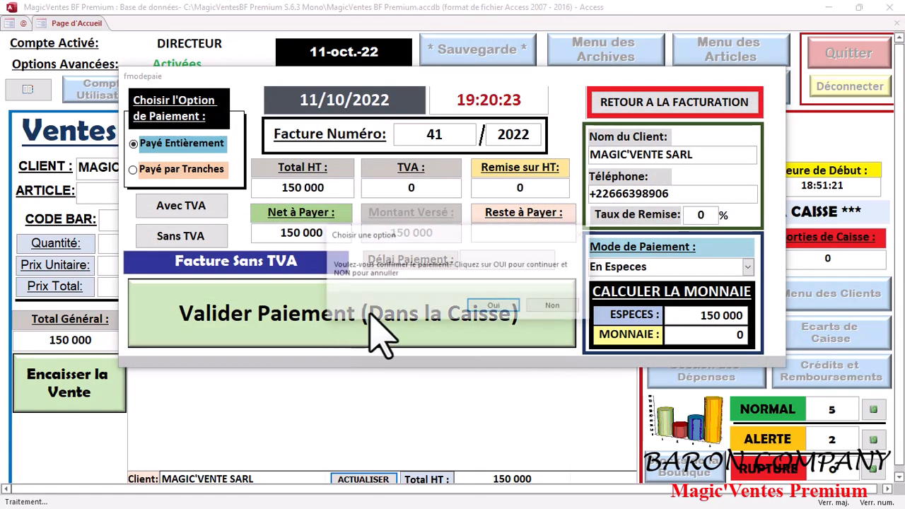
{"action": "left_click", "coordinate": [510, 304]}
{"action": "left_click", "coordinate": [543, 308]}
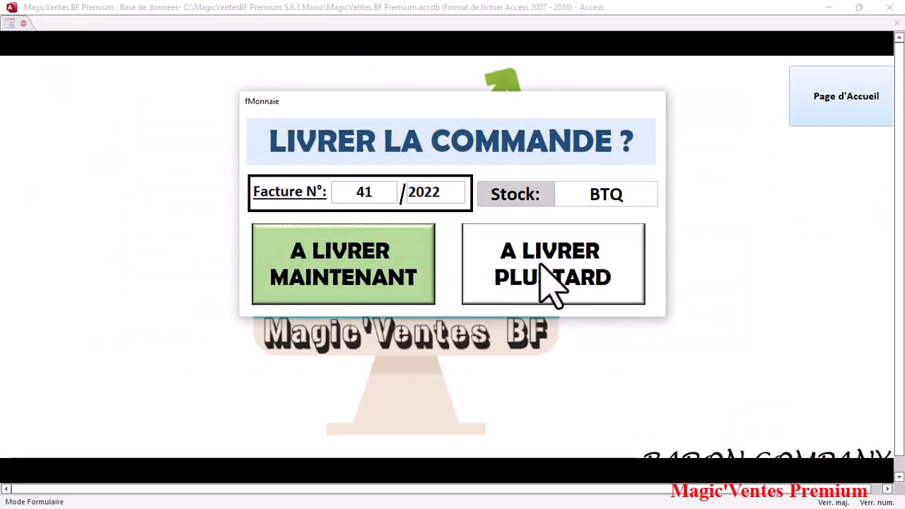
{"action": "left_click", "coordinate": [561, 279]}
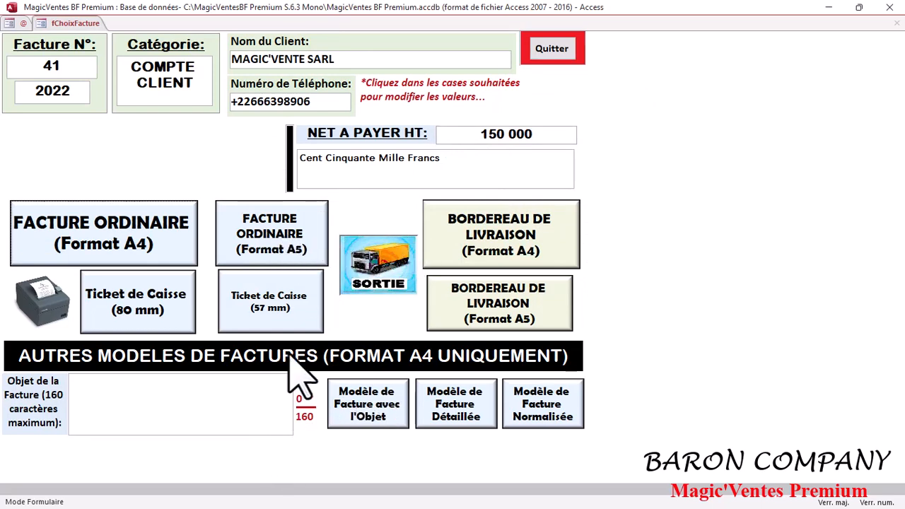
{"action": "left_click", "coordinate": [144, 235]}
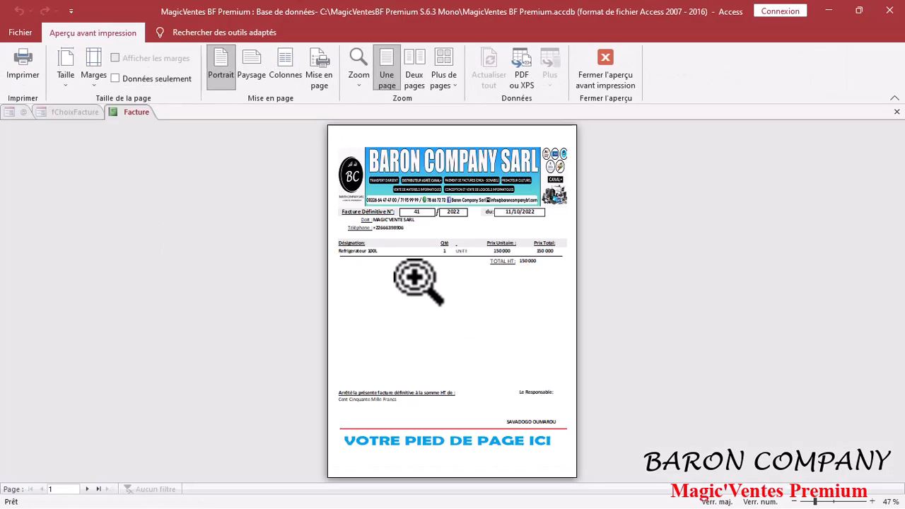
{"action": "left_click", "coordinate": [418, 281]}
{"action": "scroll", "coordinate": [416, 281], "scroll_direction": "down", "scroll_amount": 1}
{"action": "scroll", "coordinate": [416, 283], "scroll_direction": "up", "scroll_amount": 1}
{"action": "scroll", "coordinate": [416, 283], "scroll_direction": "up", "scroll_amount": 1}
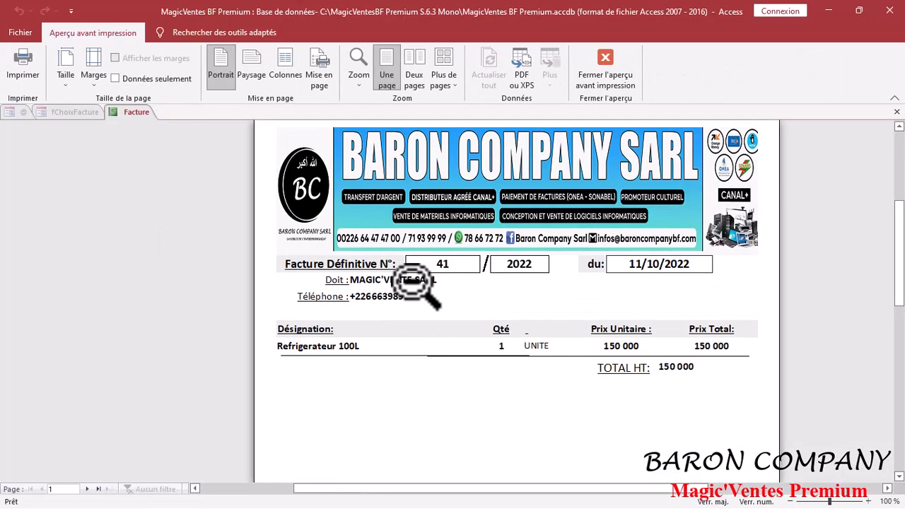
{"action": "left_click", "coordinate": [605, 71]}
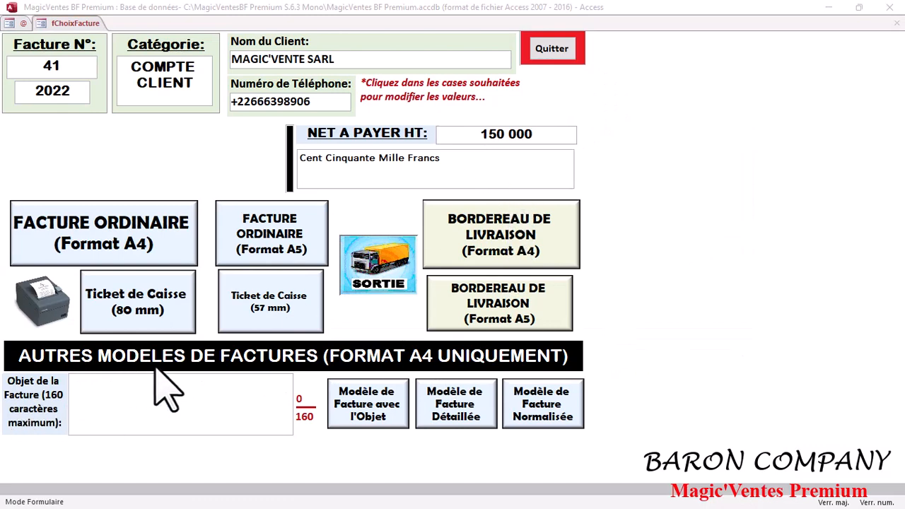
{"action": "left_click", "coordinate": [142, 394]}
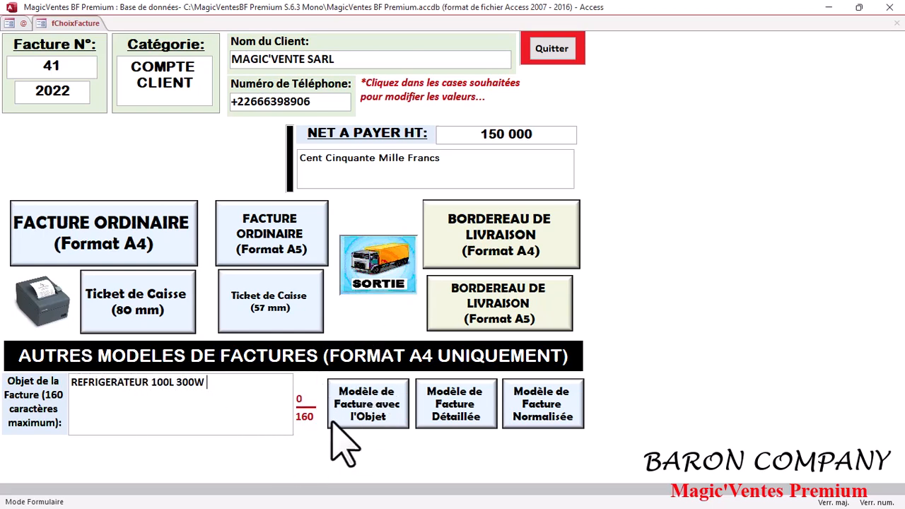
- Preview invoice 41/2022 at full size in the template that includes the subject
{"action": "left_click", "coordinate": [395, 417]}
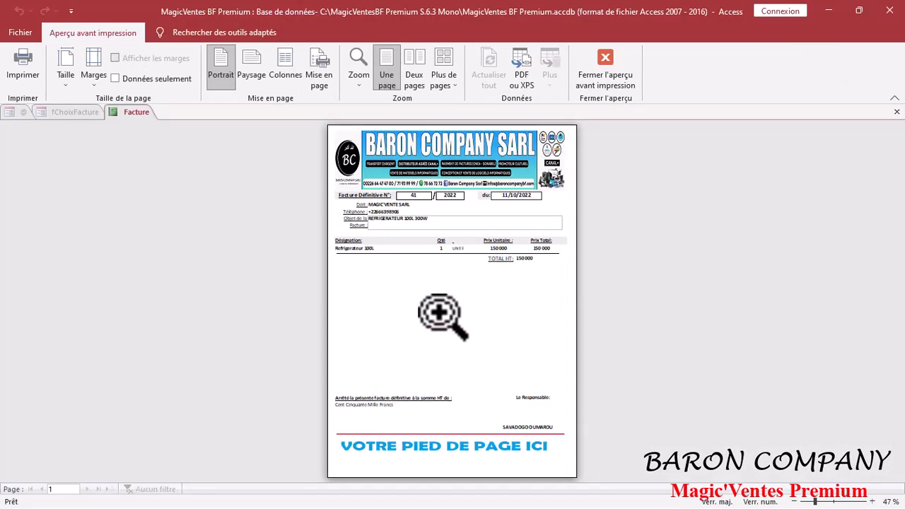
{"action": "left_click", "coordinate": [443, 316]}
{"action": "scroll", "coordinate": [431, 324], "scroll_direction": "up", "scroll_amount": 3}
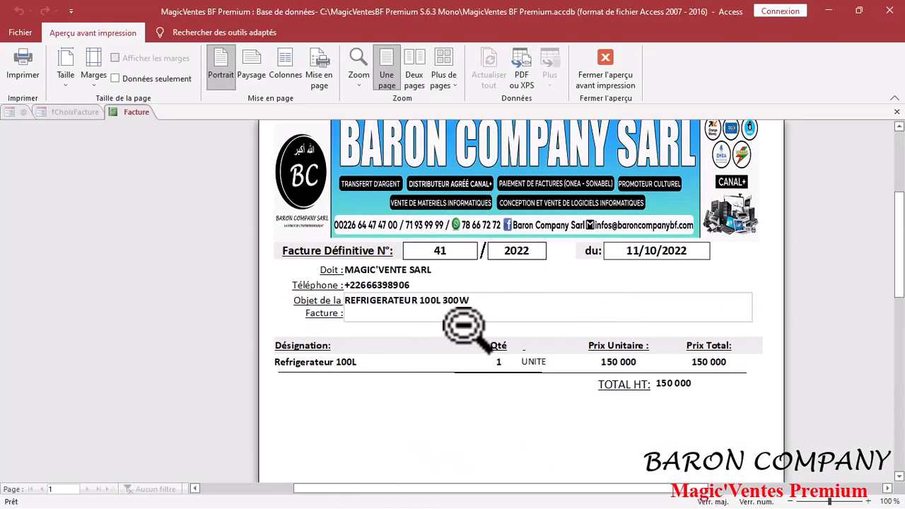
{"action": "scroll", "coordinate": [463, 325], "scroll_direction": "up", "scroll_amount": 1}
{"action": "scroll", "coordinate": [463, 325], "scroll_direction": "down", "scroll_amount": 2}
{"action": "scroll", "coordinate": [463, 325], "scroll_direction": "up", "scroll_amount": 2}
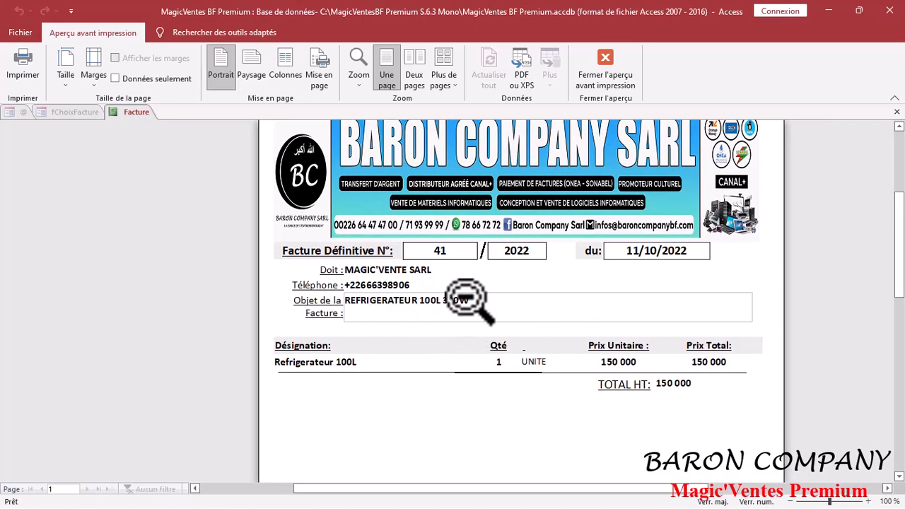
{"action": "scroll", "coordinate": [499, 333], "scroll_direction": "up", "scroll_amount": 2}
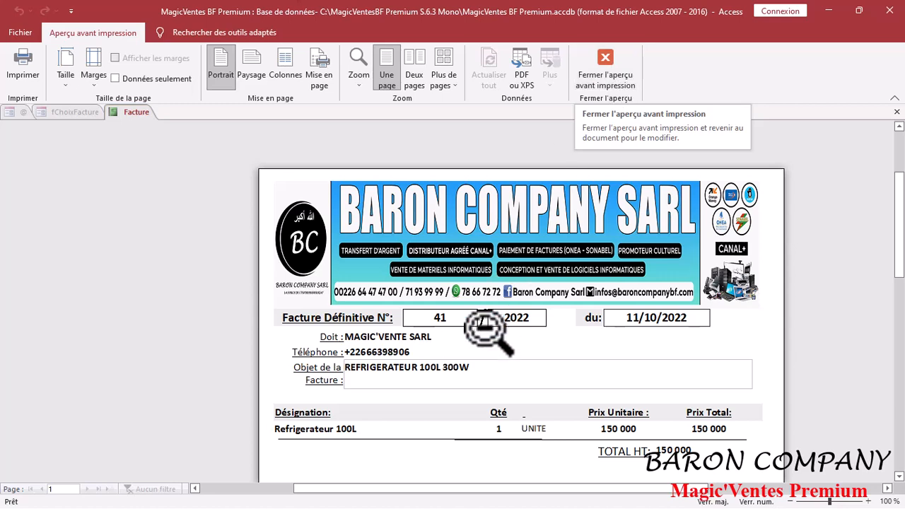
{"action": "scroll", "coordinate": [488, 397], "scroll_direction": "down", "scroll_amount": 2}
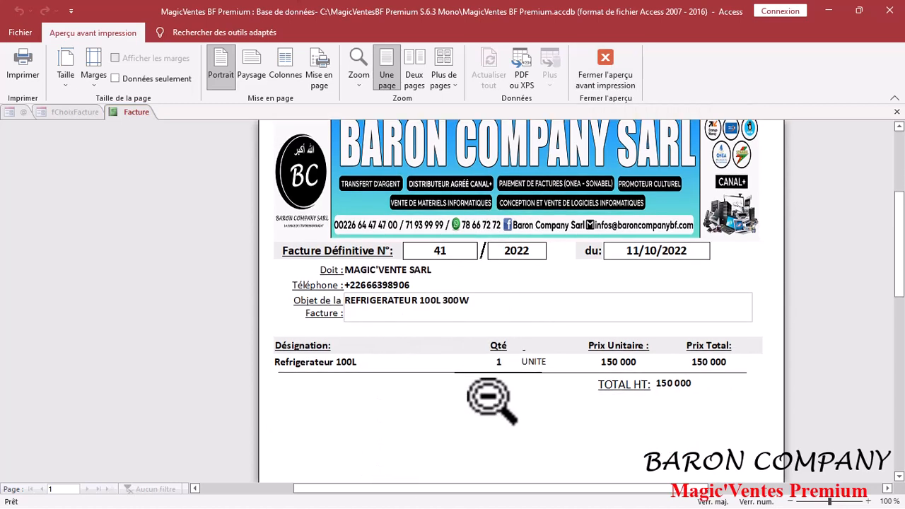
{"action": "scroll", "coordinate": [488, 398], "scroll_direction": "up", "scroll_amount": 1}
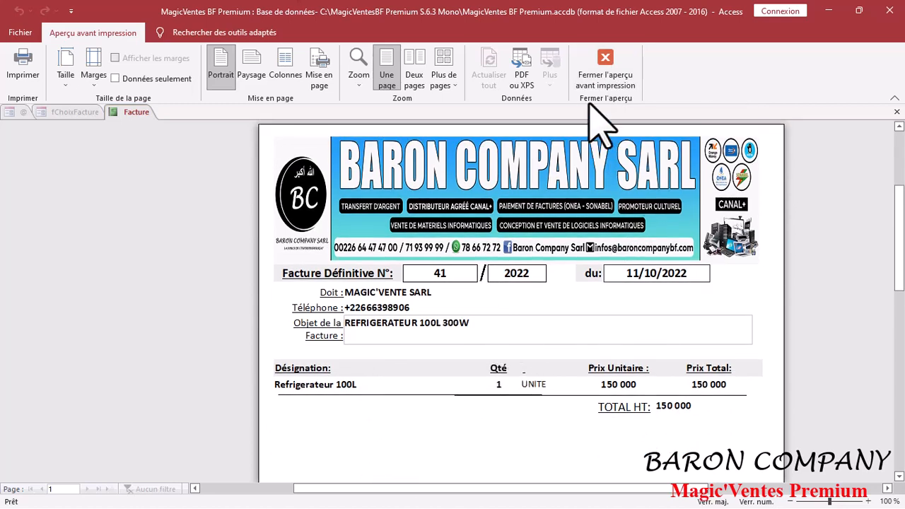
{"action": "left_click", "coordinate": [605, 71]}
- Preview the ordinary A4 invoice again at full size, then close it
{"action": "left_click", "coordinate": [56, 258]}
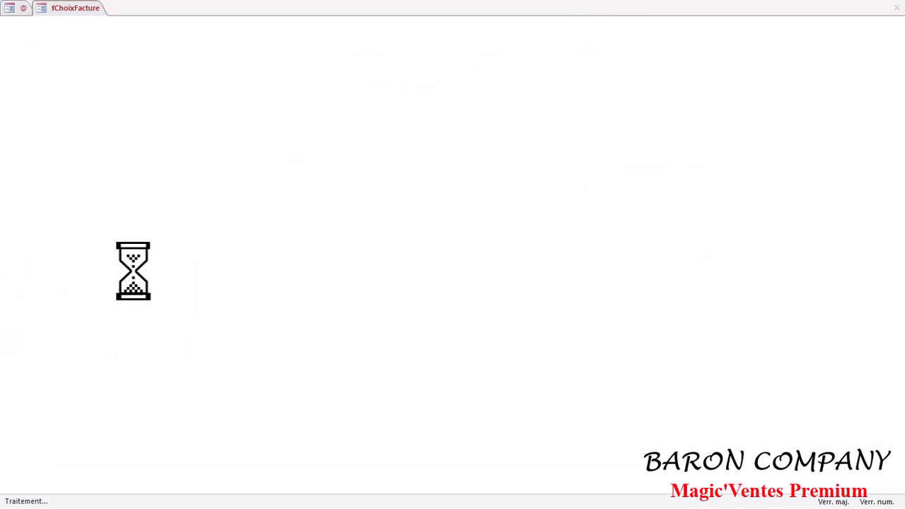
{"action": "left_click", "coordinate": [476, 279]}
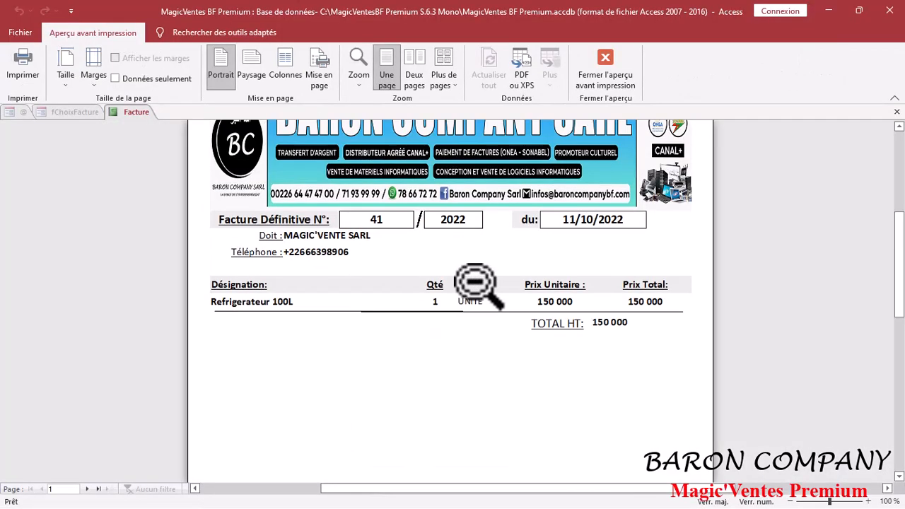
{"action": "left_click", "coordinate": [606, 76]}
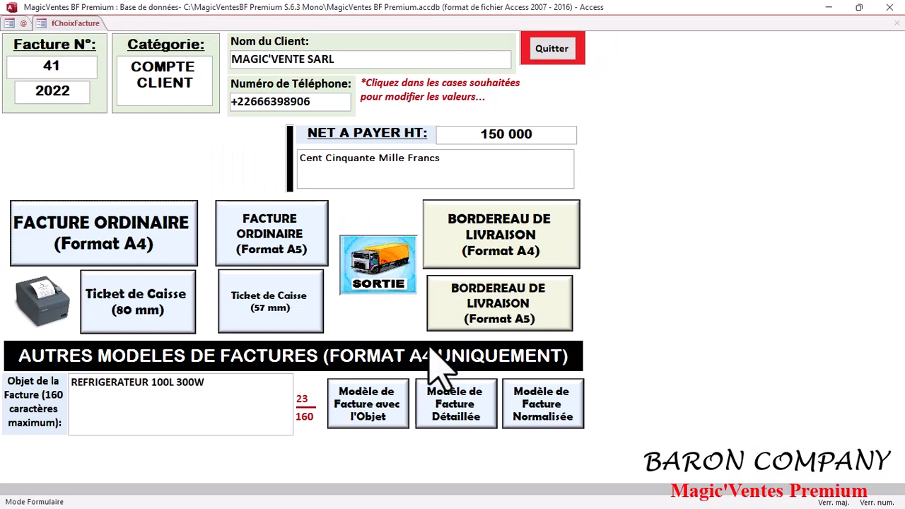
- Preview invoice 41/2022 at full size in the Modèle de Facture Détaillée
{"action": "left_click", "coordinate": [466, 427]}
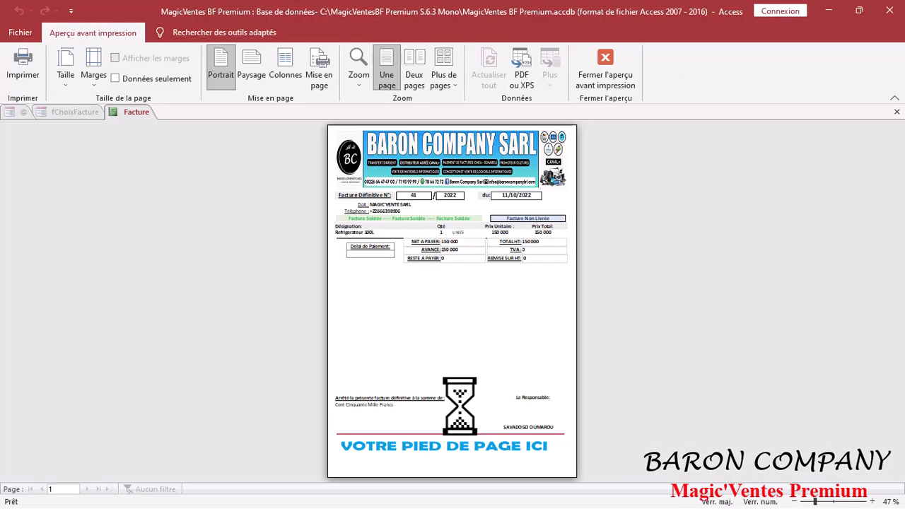
{"action": "left_click", "coordinate": [461, 396]}
{"action": "scroll", "coordinate": [458, 391], "scroll_direction": "up", "scroll_amount": 5}
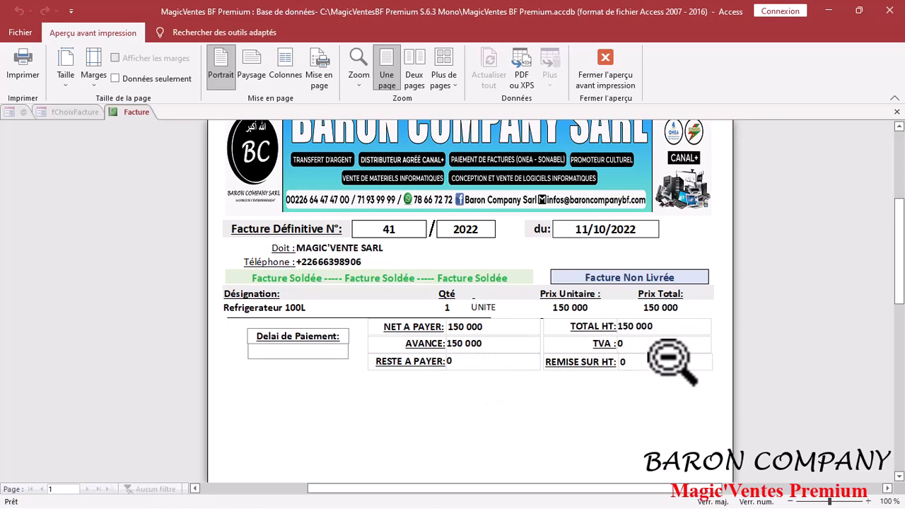
{"action": "left_click", "coordinate": [606, 65]}
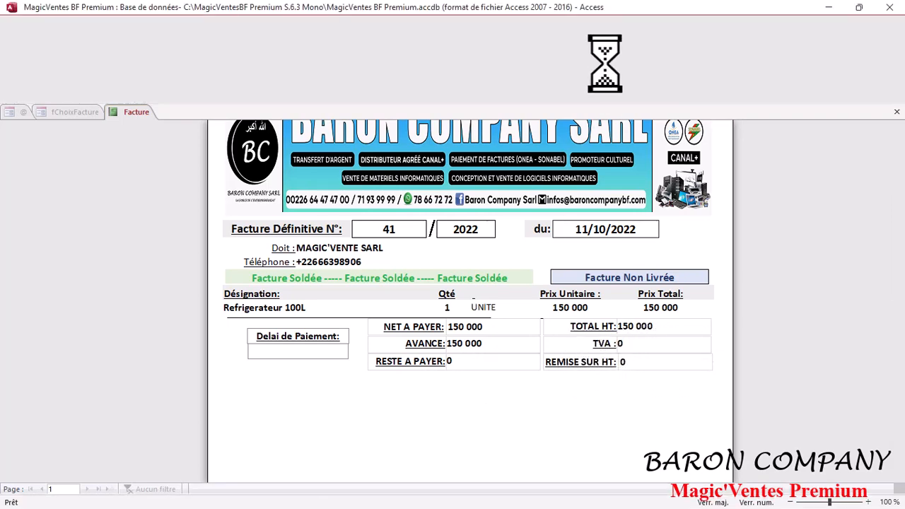
- Preview invoice 41/2022 at full size as FACTURE ORDINAIRE (Format A4)
{"action": "left_click", "coordinate": [102, 231]}
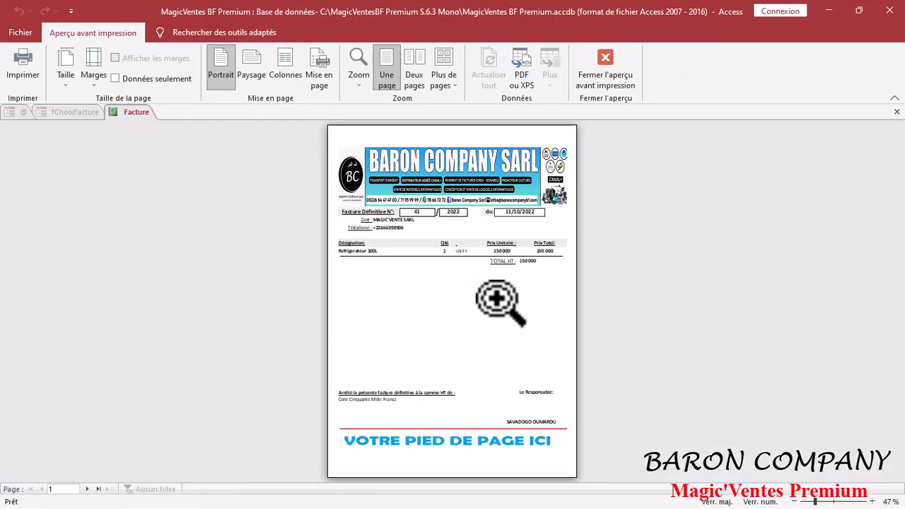
{"action": "left_click", "coordinate": [495, 300]}
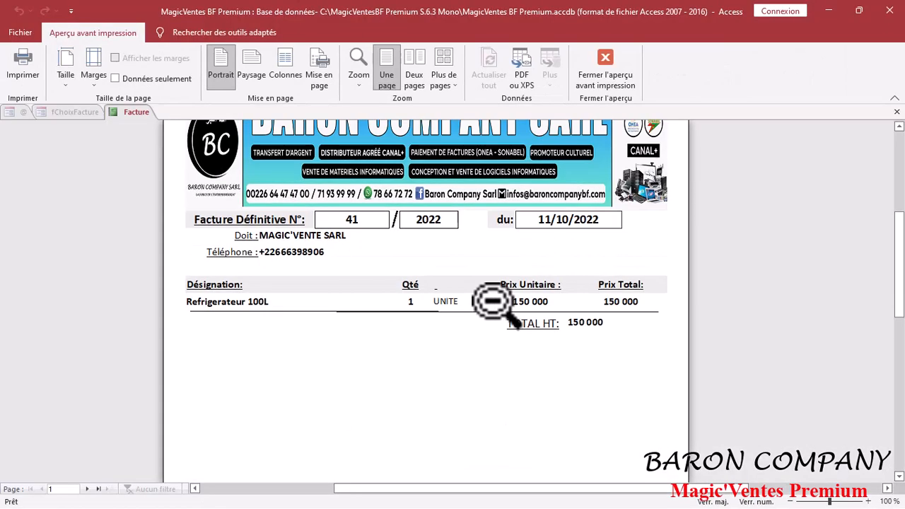
{"action": "scroll", "coordinate": [495, 300], "scroll_direction": "down", "scroll_amount": 5}
{"action": "scroll", "coordinate": [495, 300], "scroll_direction": "up", "scroll_amount": 3}
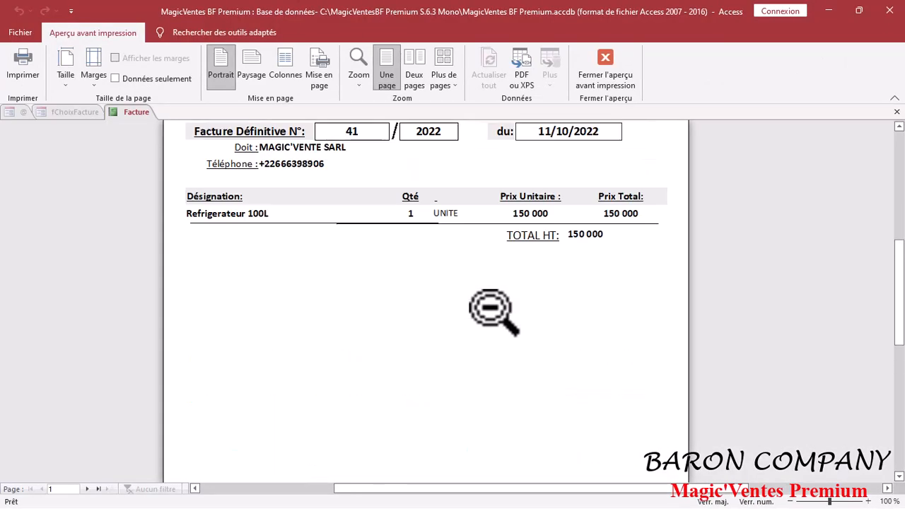
{"action": "left_click", "coordinate": [622, 64]}
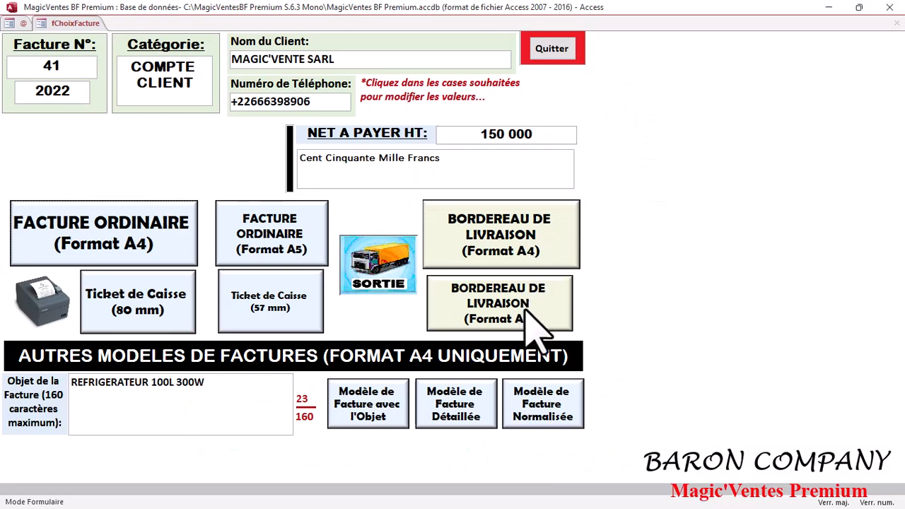
- View invoice 41/2022 at 100% in the Modèle de Facture Normalisée, then quit to Page d'Accueil
{"action": "left_click", "coordinate": [557, 417]}
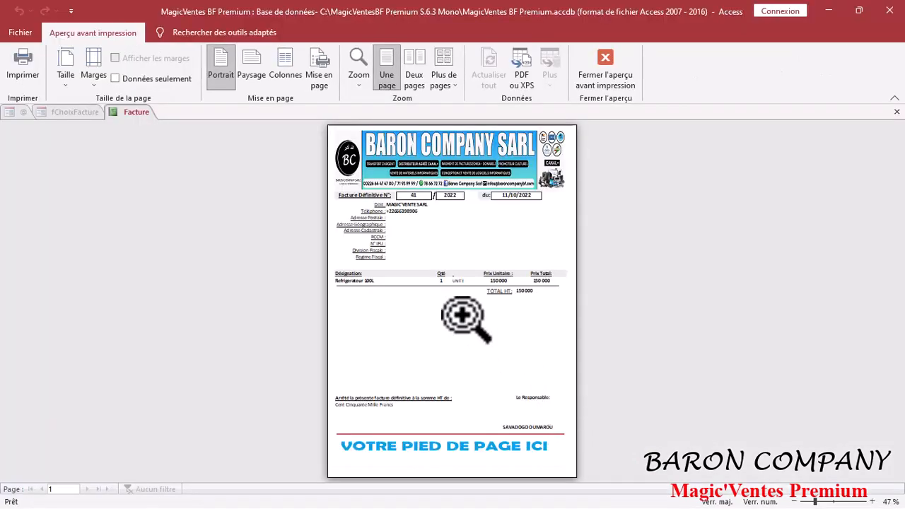
{"action": "left_click", "coordinate": [439, 297]}
{"action": "scroll", "coordinate": [391, 278], "scroll_direction": "up", "scroll_amount": 2}
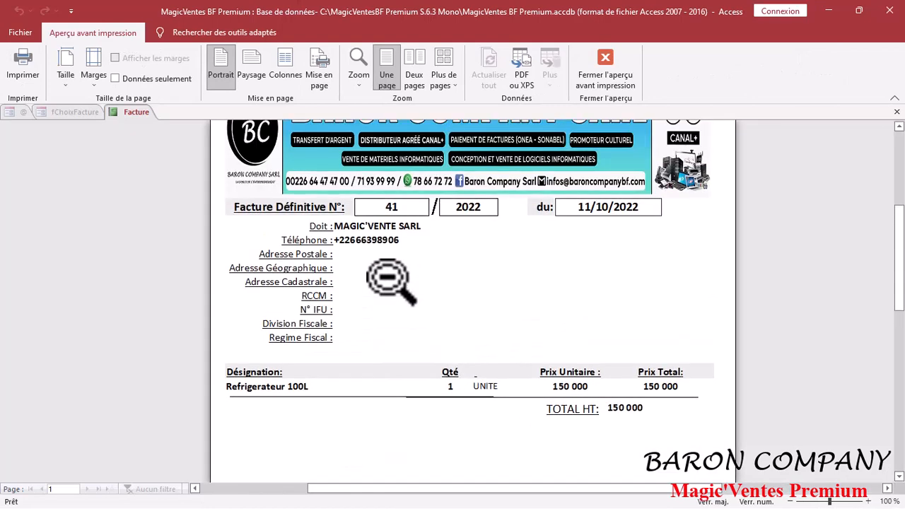
{"action": "scroll", "coordinate": [391, 278], "scroll_direction": "up", "scroll_amount": 1}
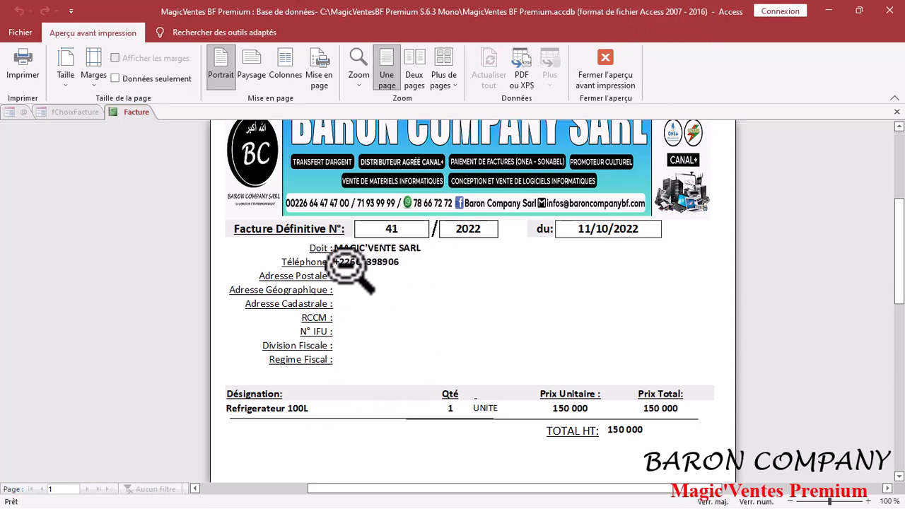
{"action": "left_click", "coordinate": [606, 69]}
{"action": "left_click", "coordinate": [563, 50]}
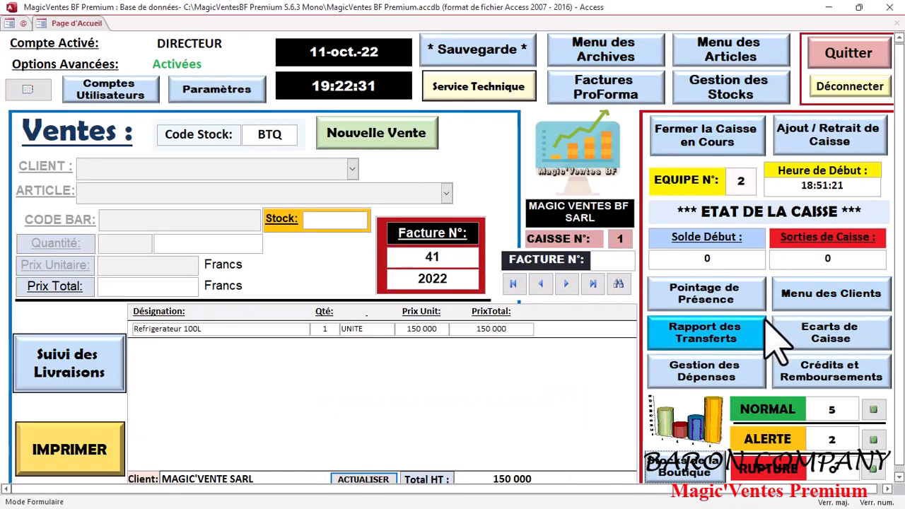
{"action": "left_click", "coordinate": [813, 301]}
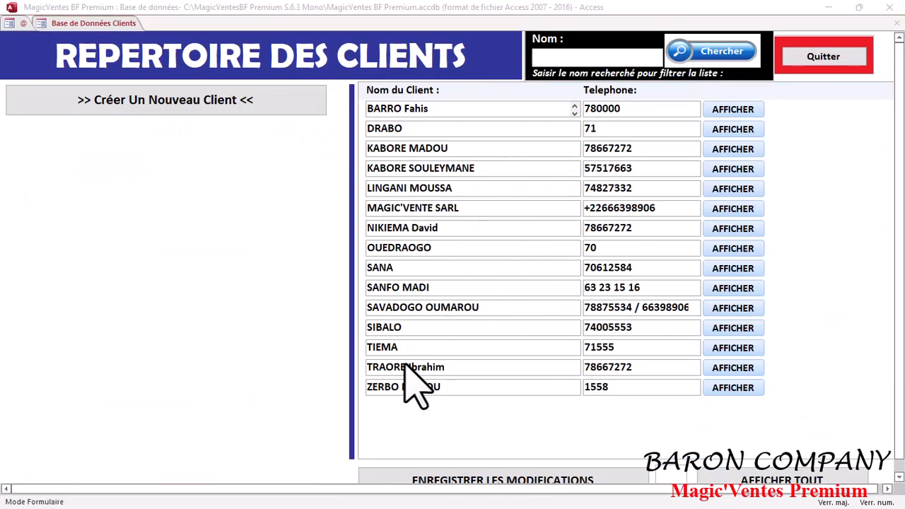
{"action": "left_click", "coordinate": [575, 59]}
{"action": "type", "text": "M"}
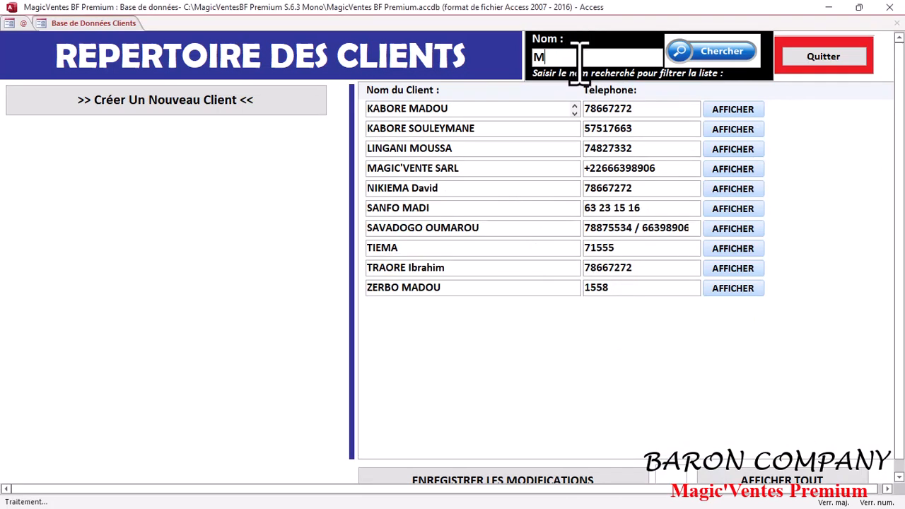
{"action": "type", "text": "A"}
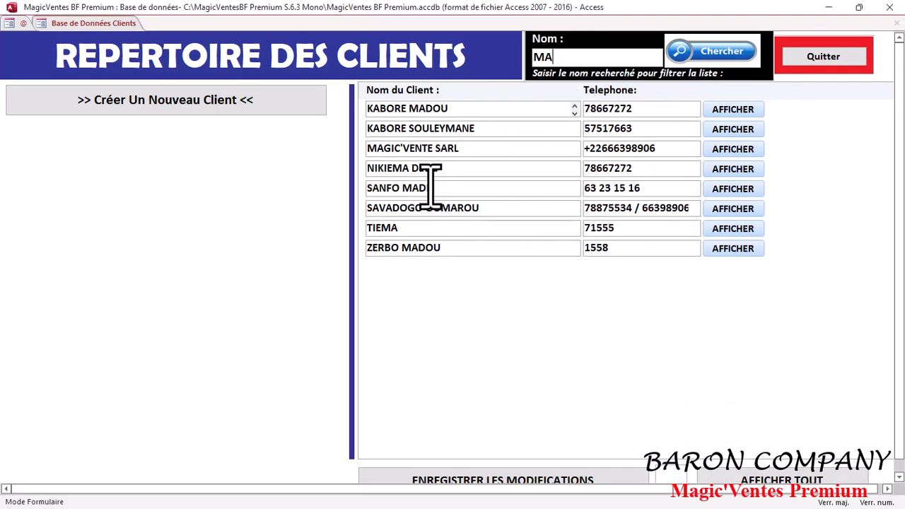
{"action": "left_click", "coordinate": [733, 152]}
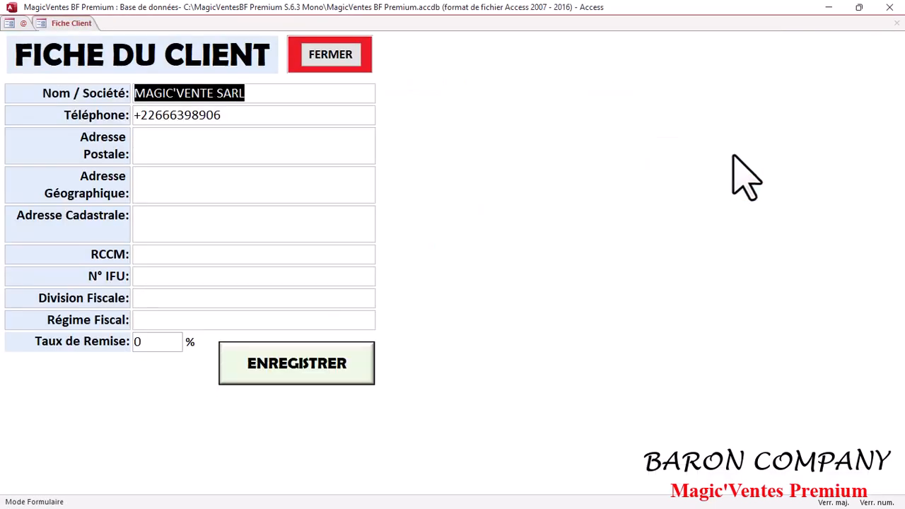
{"action": "left_click", "coordinate": [183, 148]}
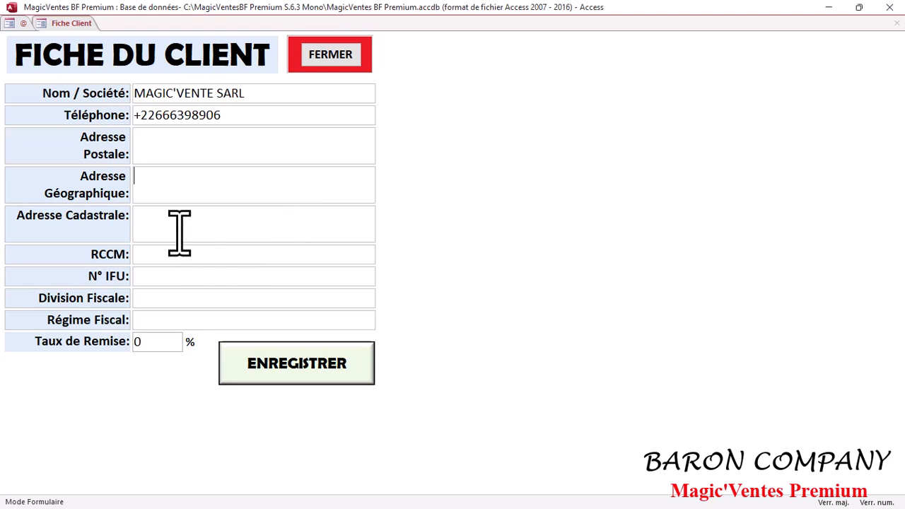
{"action": "left_click", "coordinate": [330, 58]}
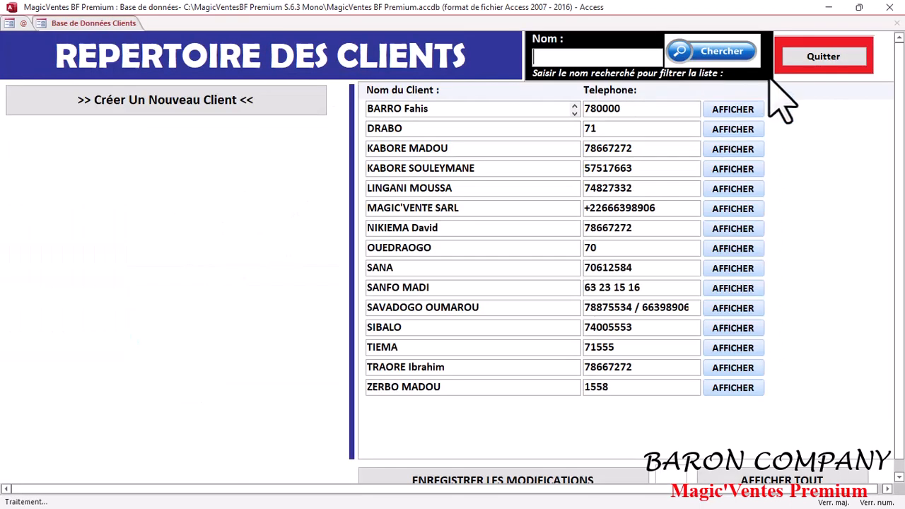
{"action": "left_click", "coordinate": [849, 61]}
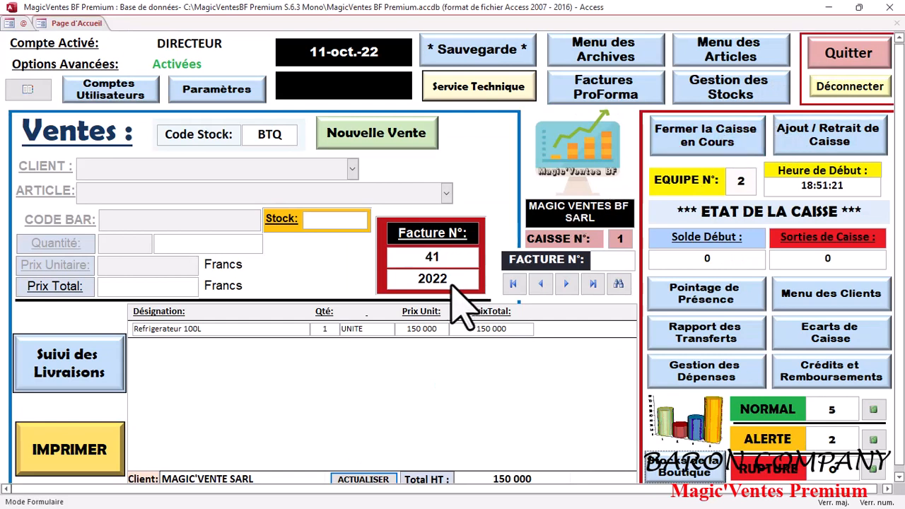
- Preview invoice 41/2022 in the Détaillée and Normalisée models, then quit to the home page
{"action": "left_click", "coordinate": [92, 453]}
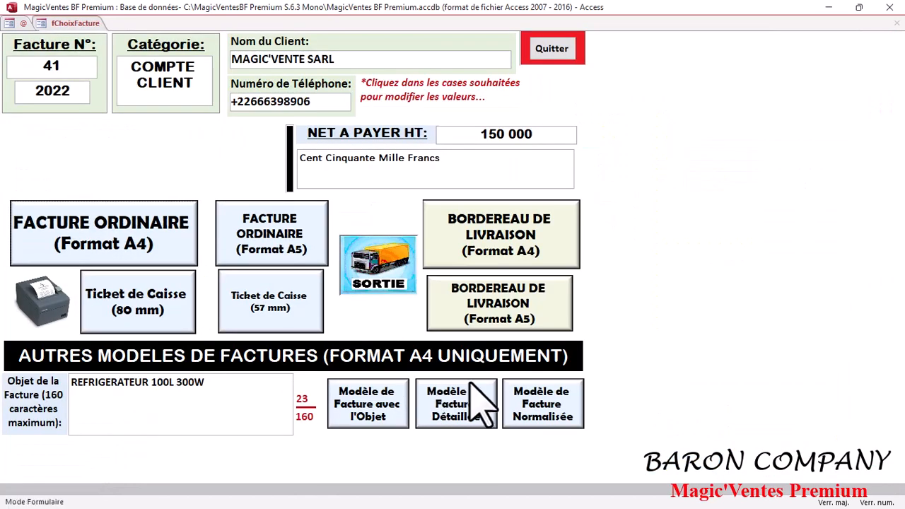
{"action": "left_click", "coordinate": [460, 404]}
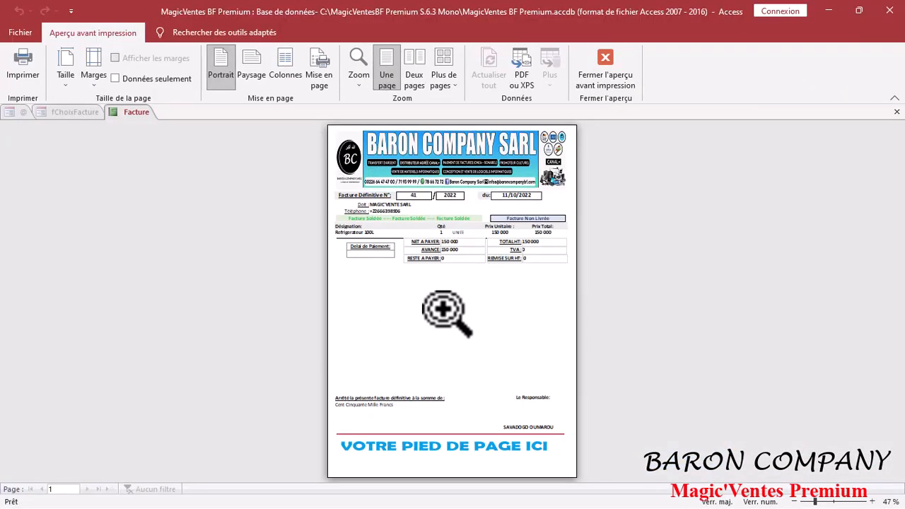
{"action": "left_click", "coordinate": [432, 308]}
{"action": "scroll", "coordinate": [420, 339], "scroll_direction": "up", "scroll_amount": 5}
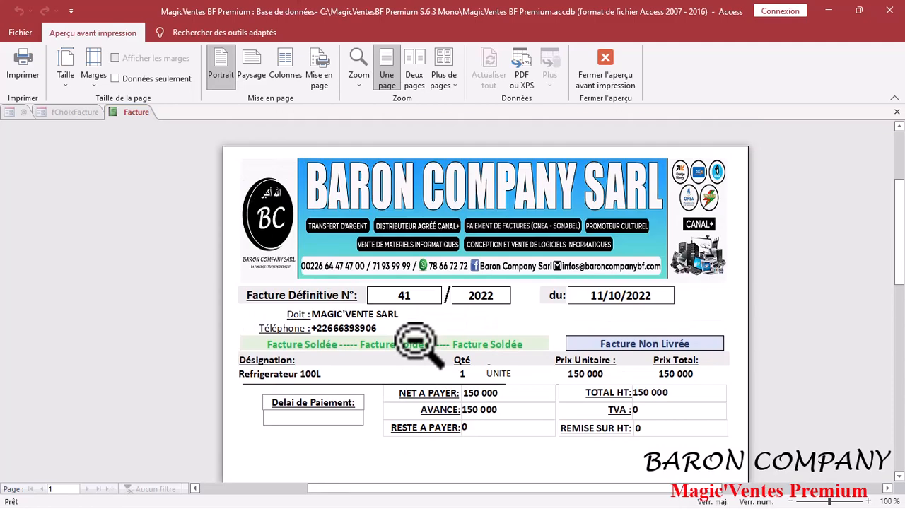
{"action": "left_click", "coordinate": [633, 78]}
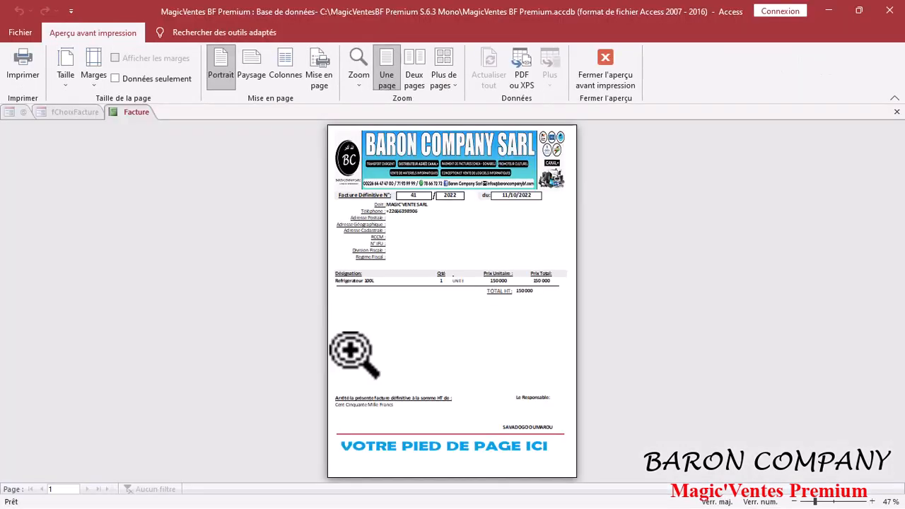
{"action": "left_click", "coordinate": [629, 83]}
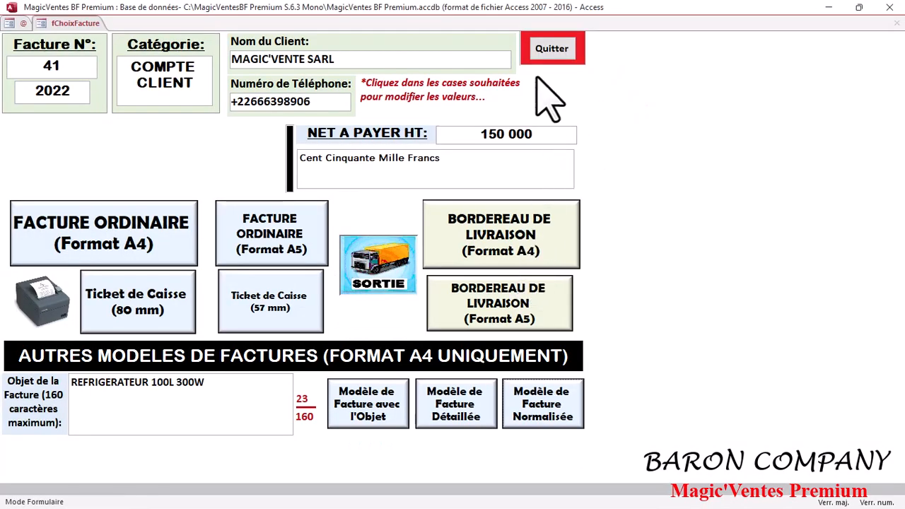
{"action": "left_click", "coordinate": [549, 51]}
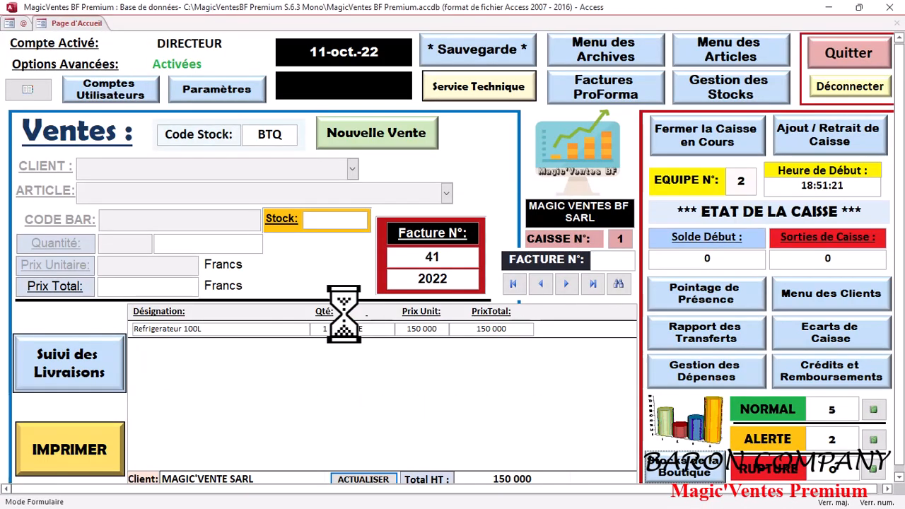